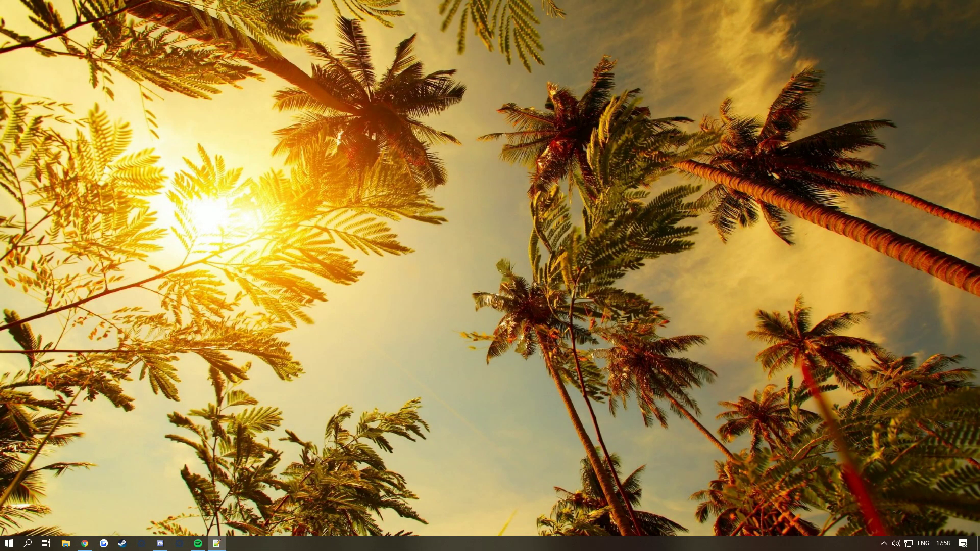
Step: Launch DayZ Tools from the Steam tray icon's quick-launch menu
click(884, 543)
right_click(904, 484)
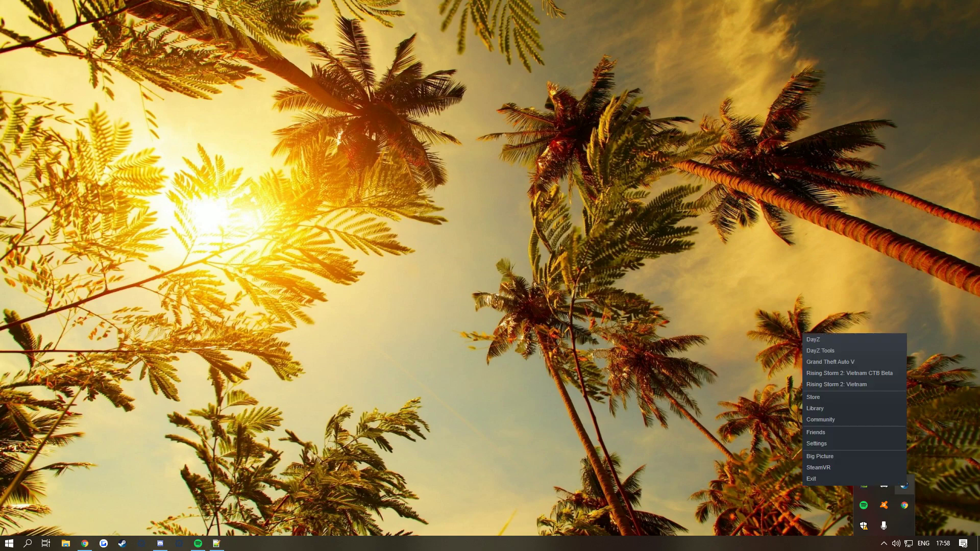
click(823, 351)
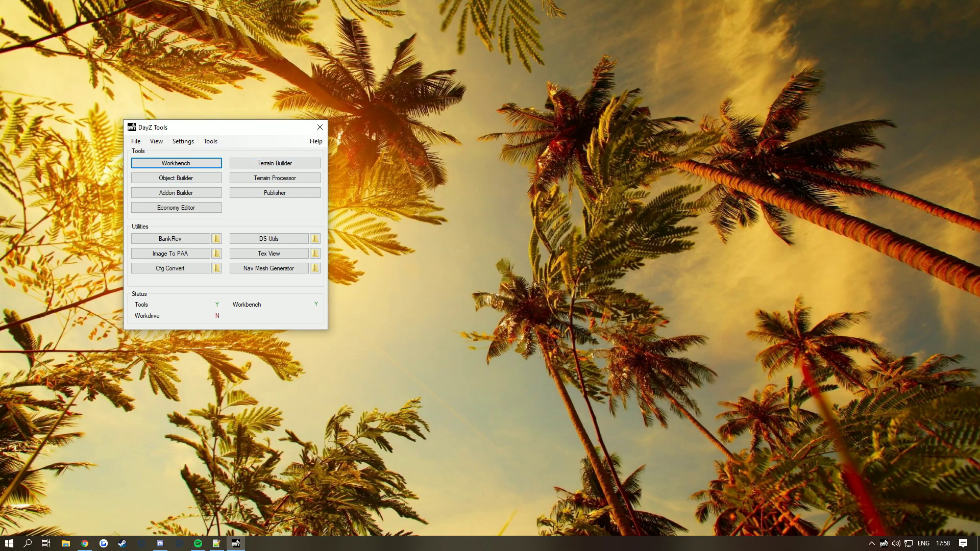
Step: Mount work drive P through Tools > Mount Drive P, allowing the UAC prompt
click(210, 141)
click(239, 153)
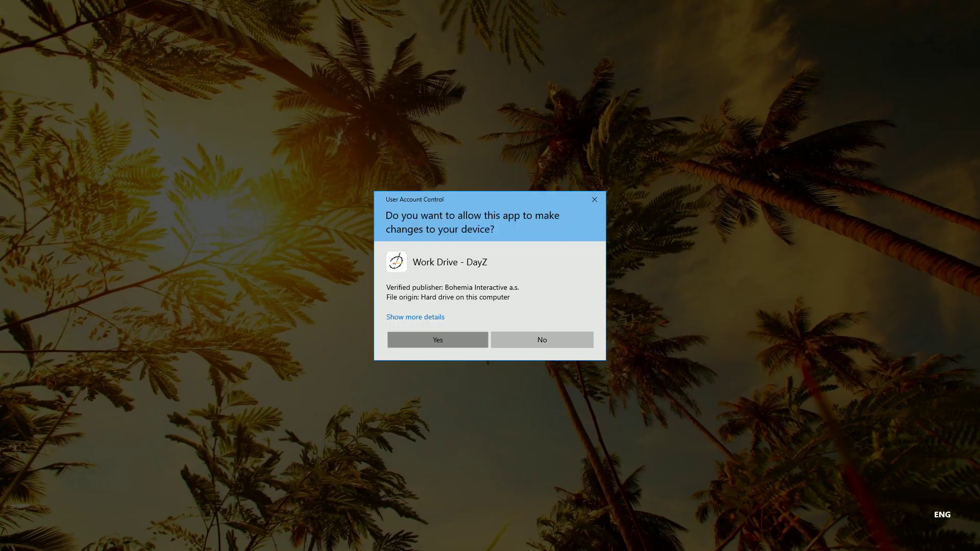
click(438, 340)
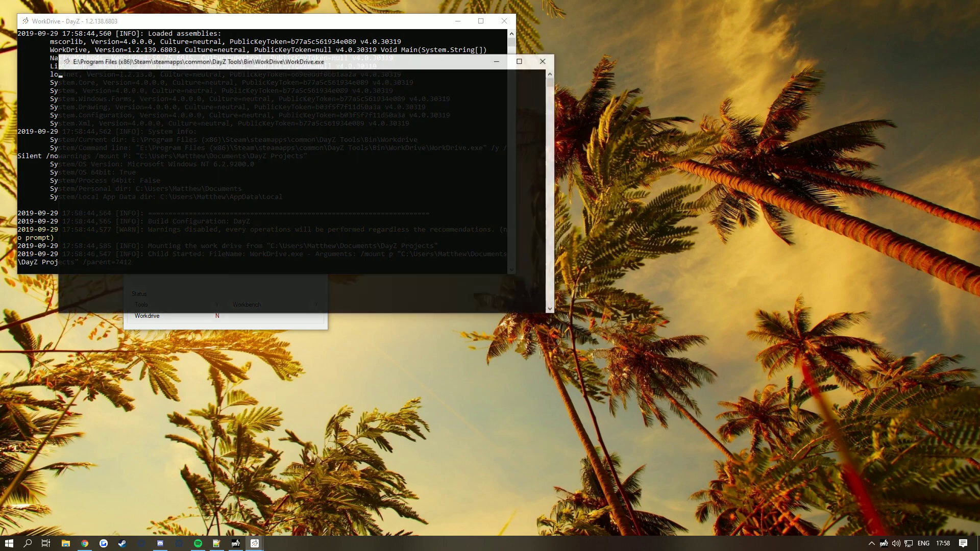
click(210, 141)
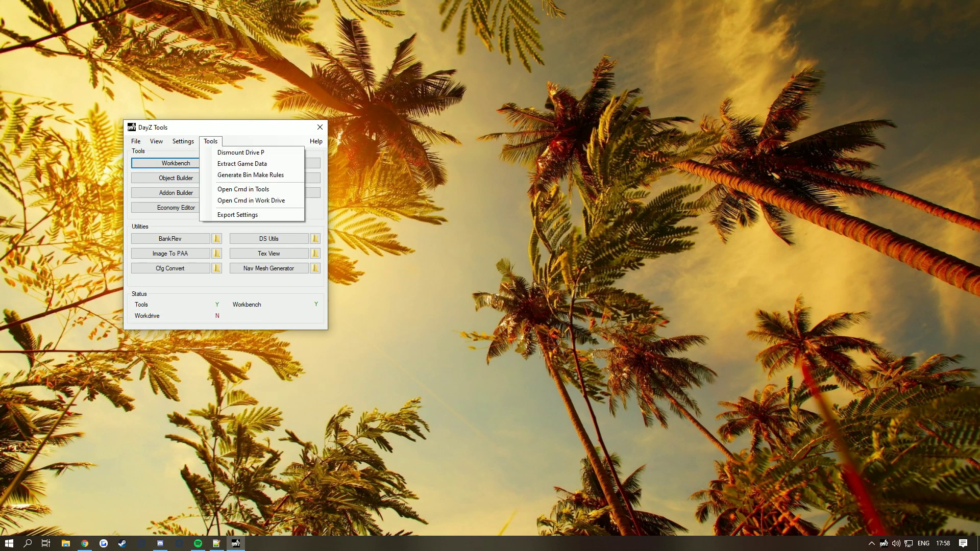
click(260, 130)
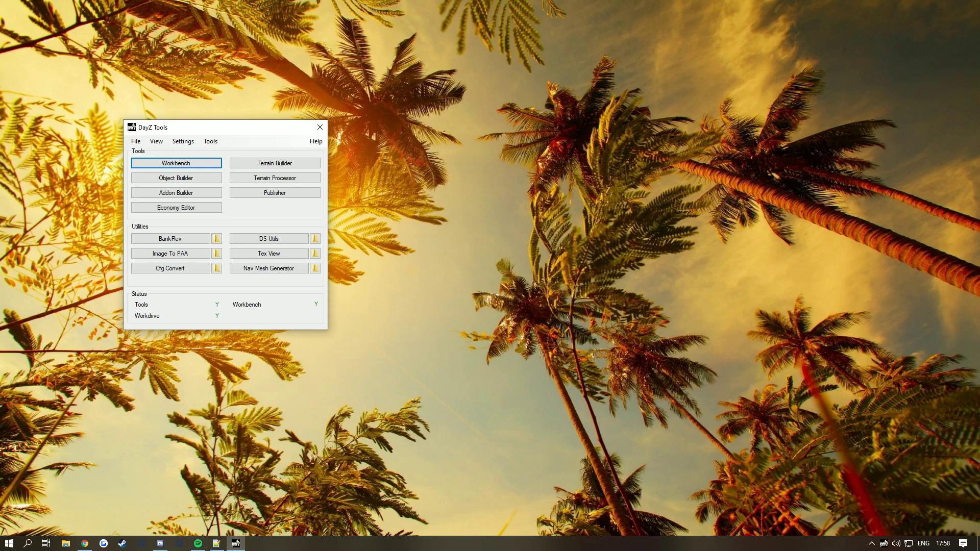
Step: Go to the Lakeside folder on drive P: and open its config.cpp in Notepad++
click(66, 544)
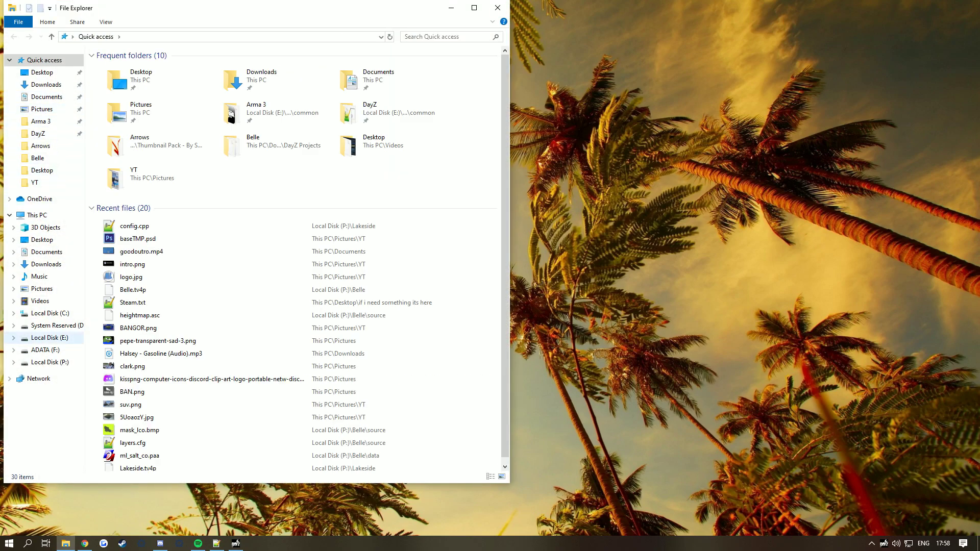
click(49, 362)
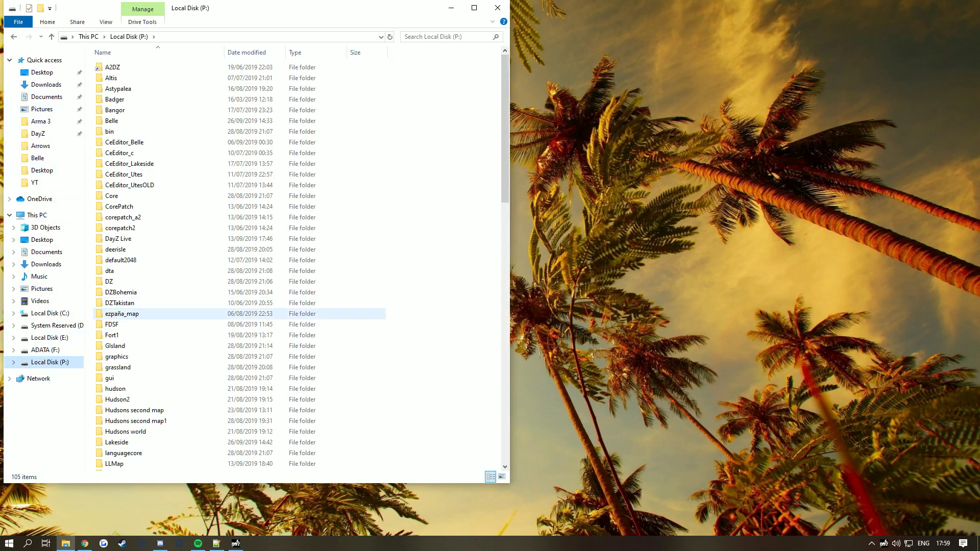
double_click(126, 431)
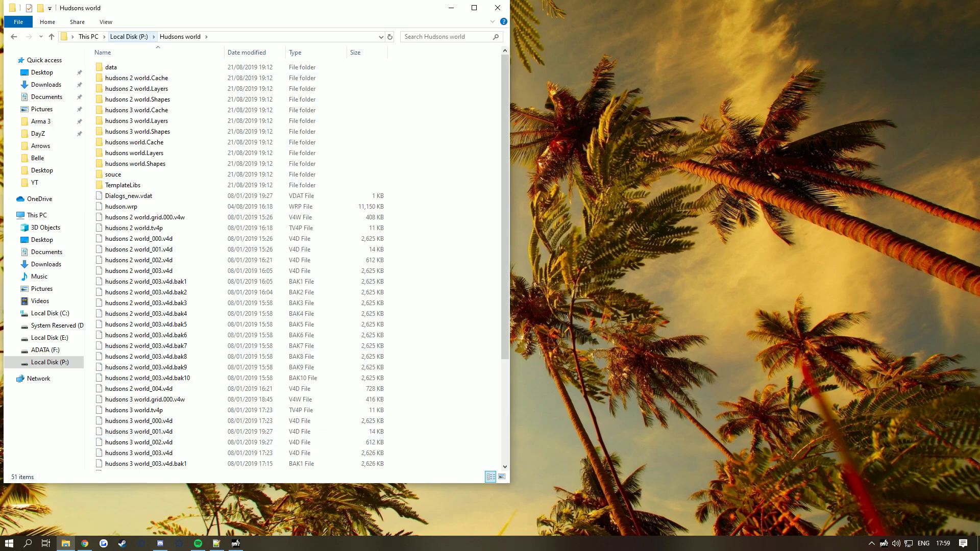
key(alt+Left)
double_click(125, 442)
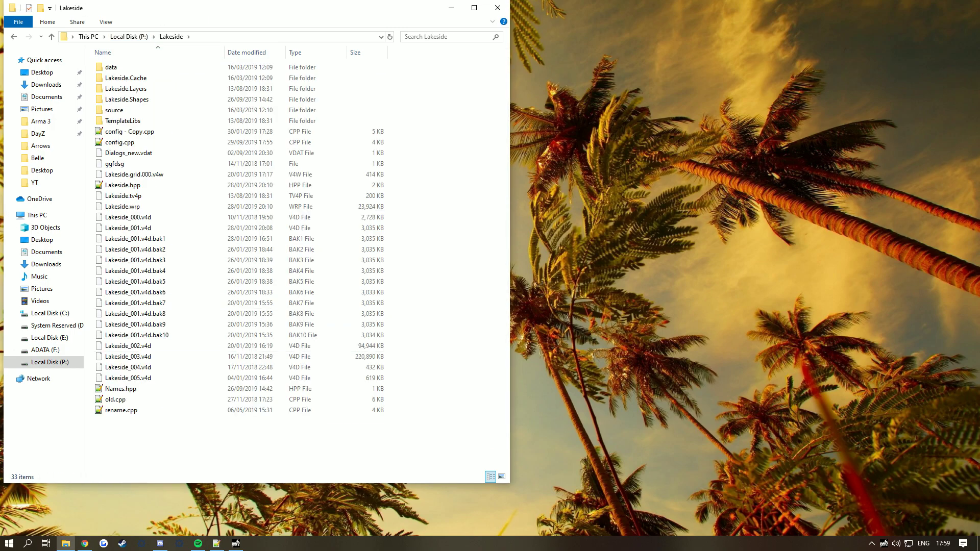
double_click(119, 142)
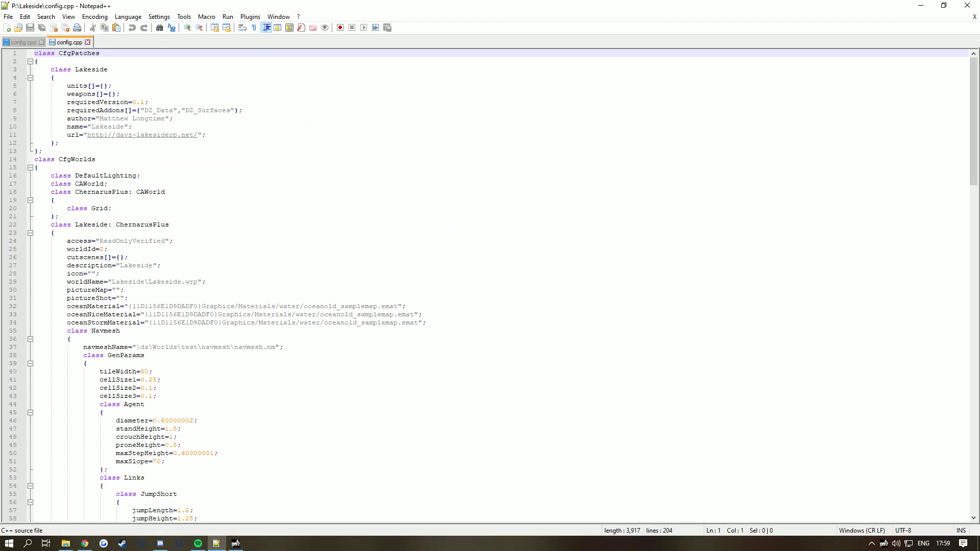
Step: Replace the old class Navmesh block with the copied GenParams/Agent/Links block and save
scroll(490, 286, down, 9)
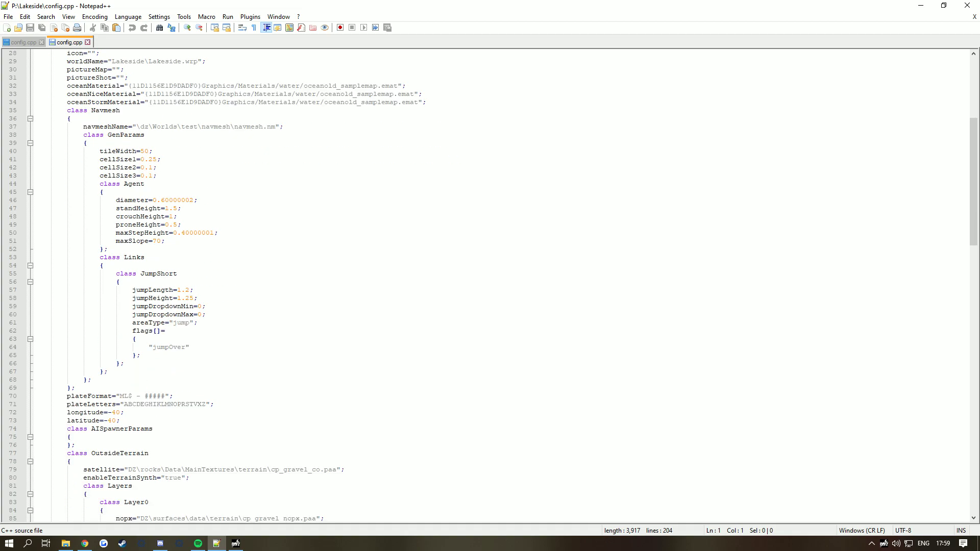
scroll(490, 286, up, 4)
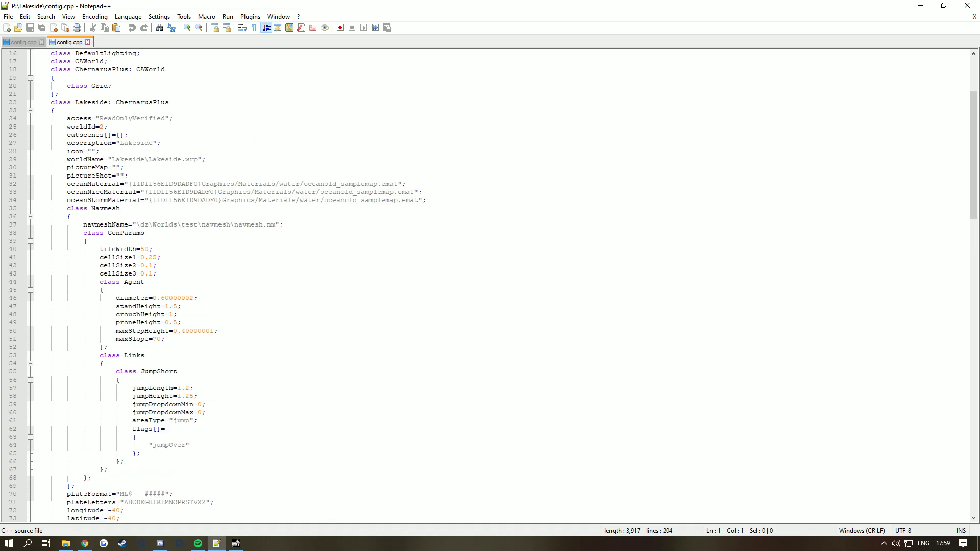
key(alt+Tab)
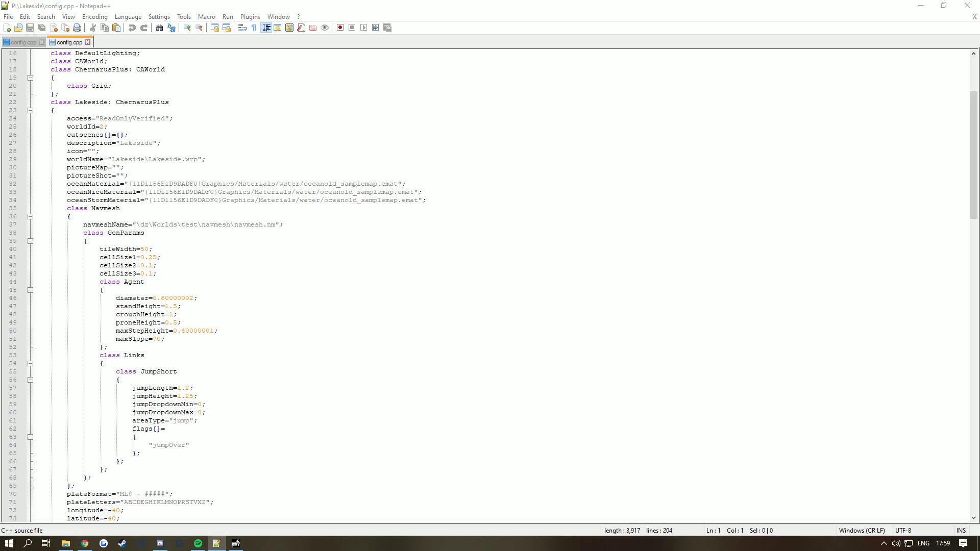
scroll(490, 286, down, 2)
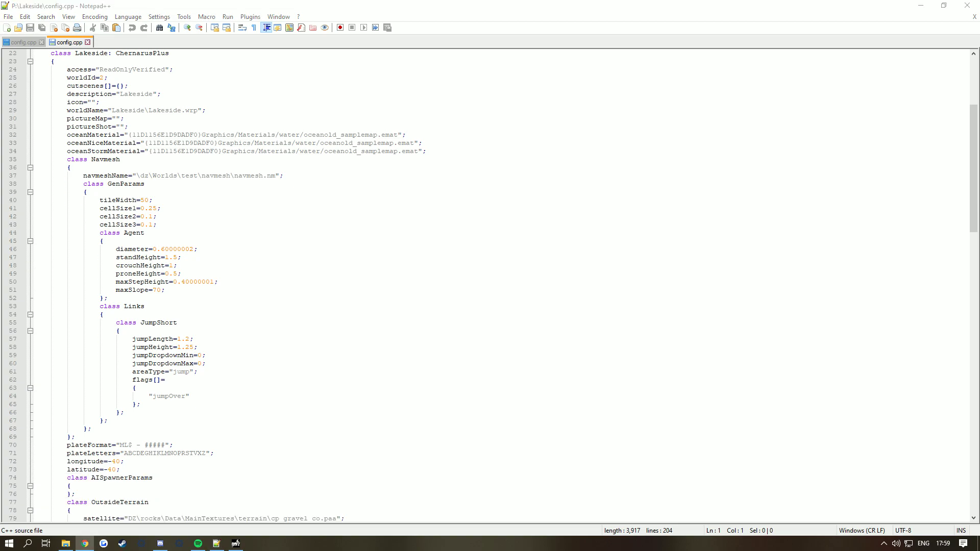
click(76, 437)
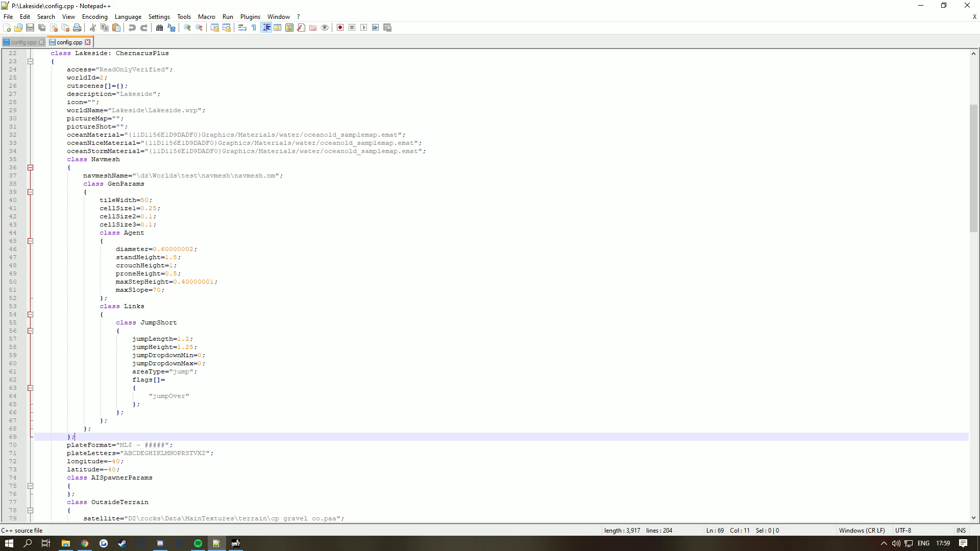
drag(75, 437, 67, 159)
key(ctrl+v)
scroll(490, 286, down, 2)
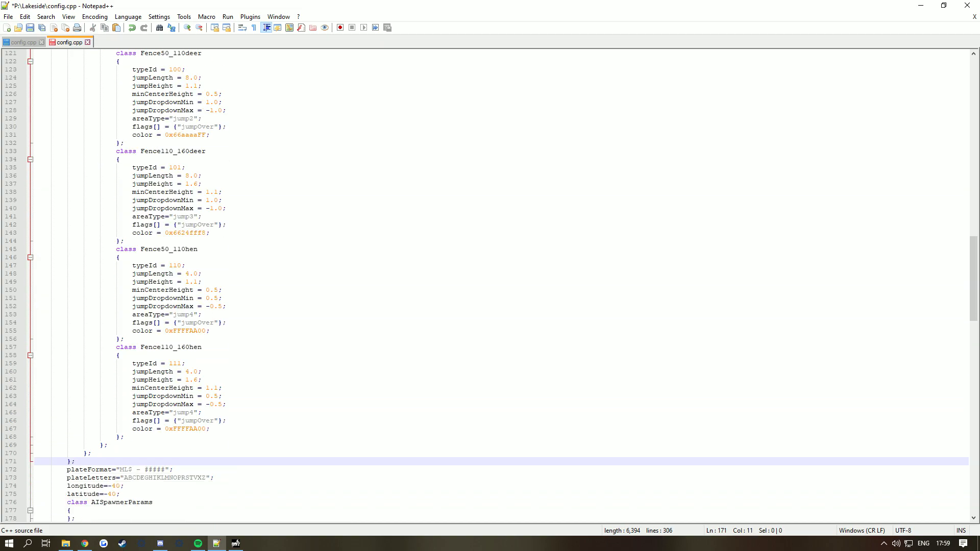
scroll(490, 285, down, 4)
scroll(490, 286, up, 20)
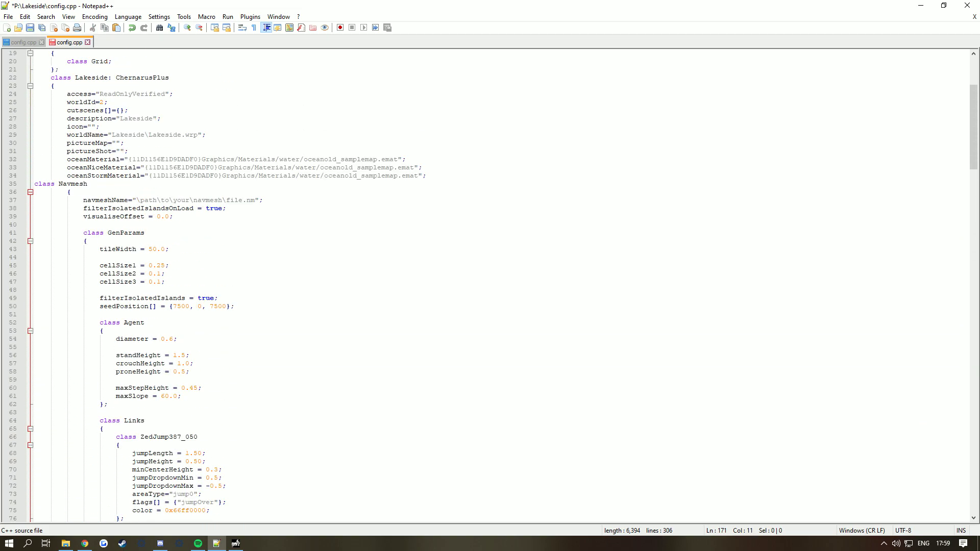
key(ctrl+s)
Step: Indent the class Navmesh line, save, and check the placeholder navmesh path on line 37
click(35, 183)
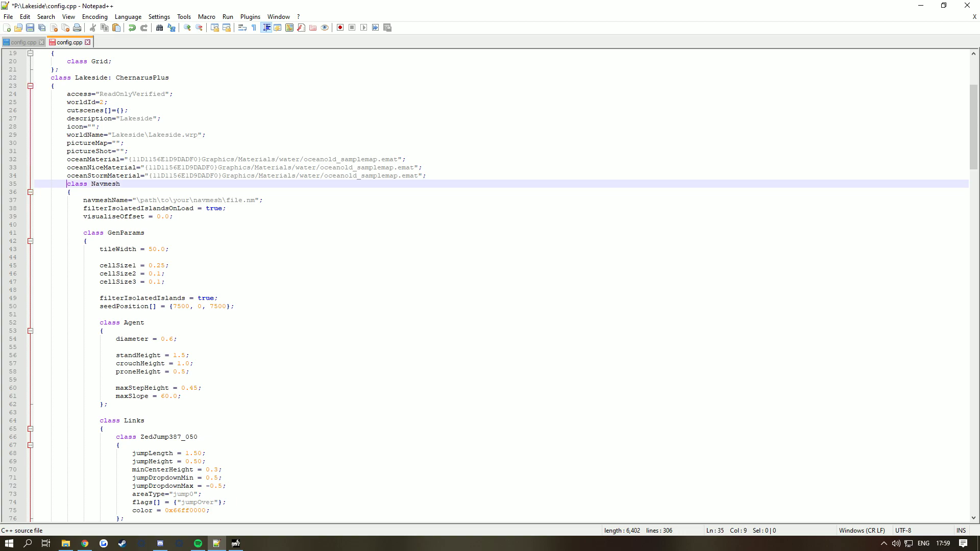
key(ctrl+s)
drag(136, 200, 251, 200)
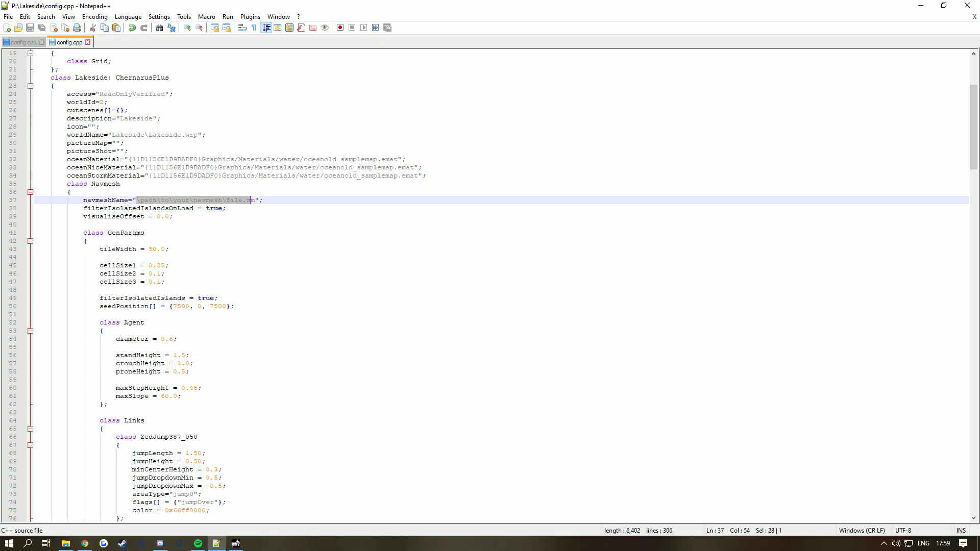
click(226, 208)
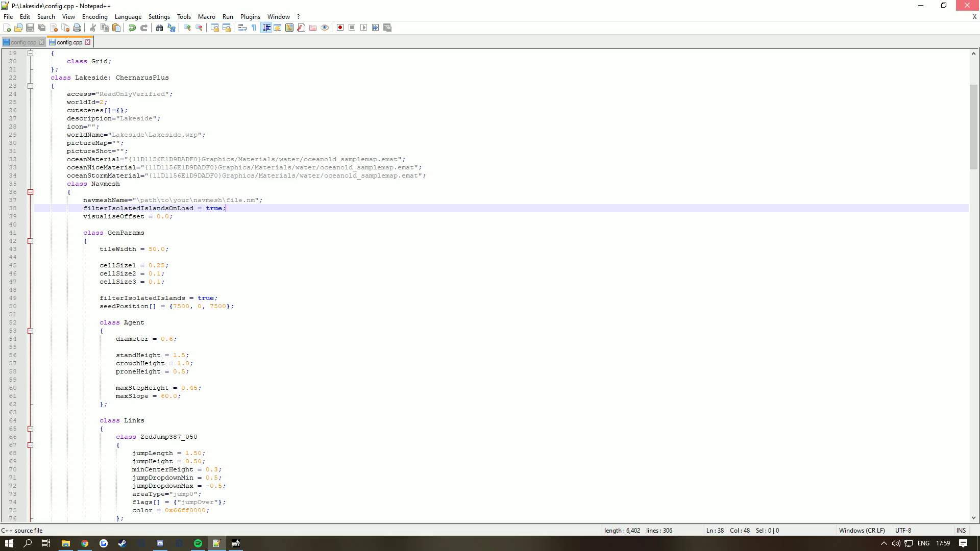
Step: Close Notepad++, open the empty.Belle mission in mpmissions, and view its init.c
click(968, 5)
key(alt+Up)
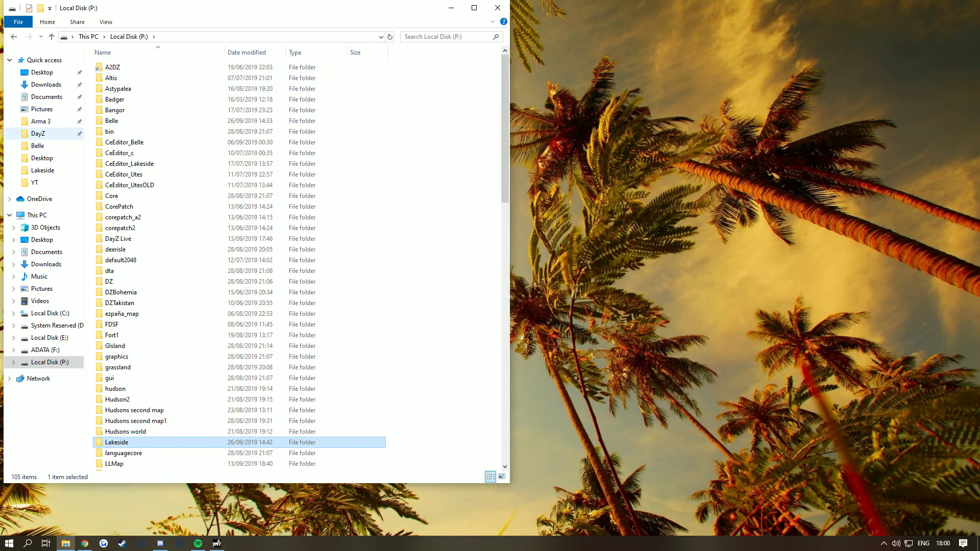
click(37, 133)
scroll(204, 186, down, 10)
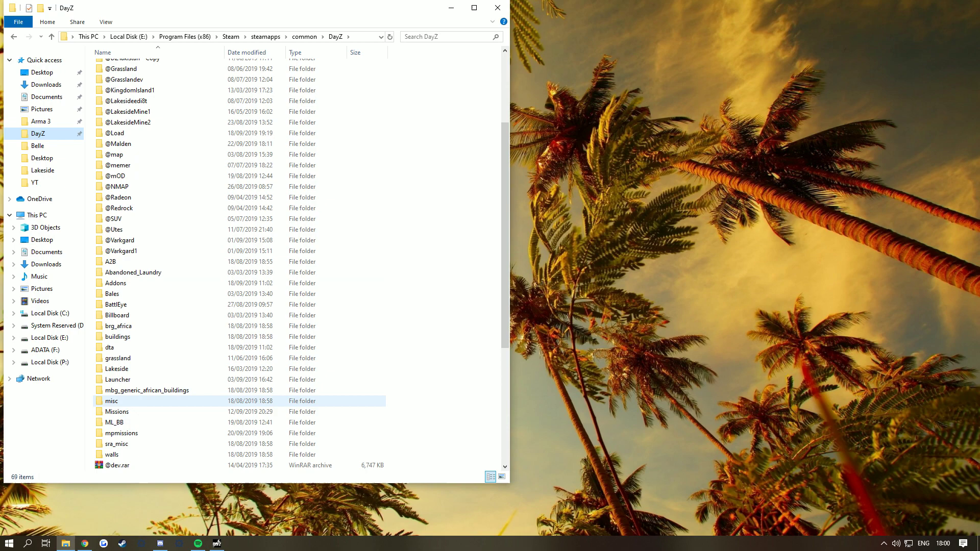
double_click(122, 433)
click(121, 66)
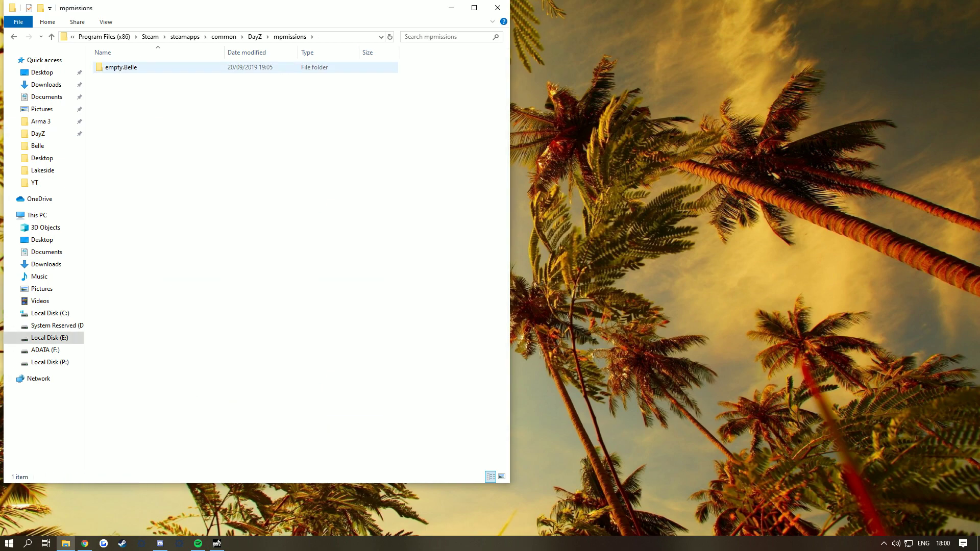
click(121, 67)
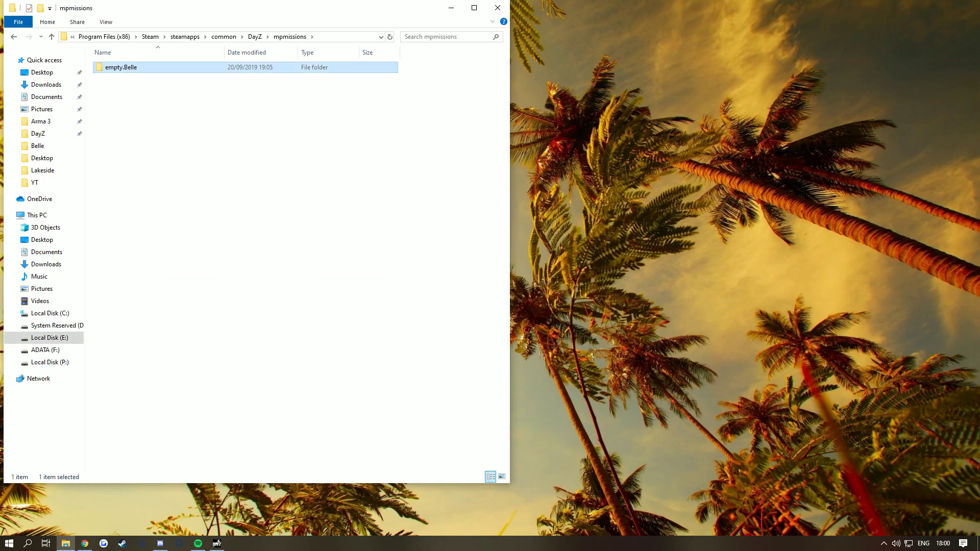
double_click(121, 66)
click(121, 67)
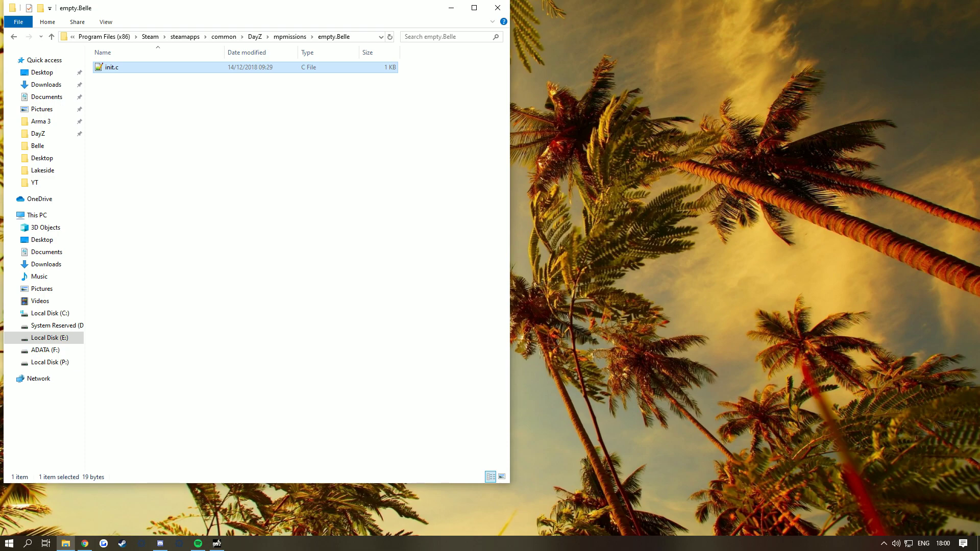
key(Return)
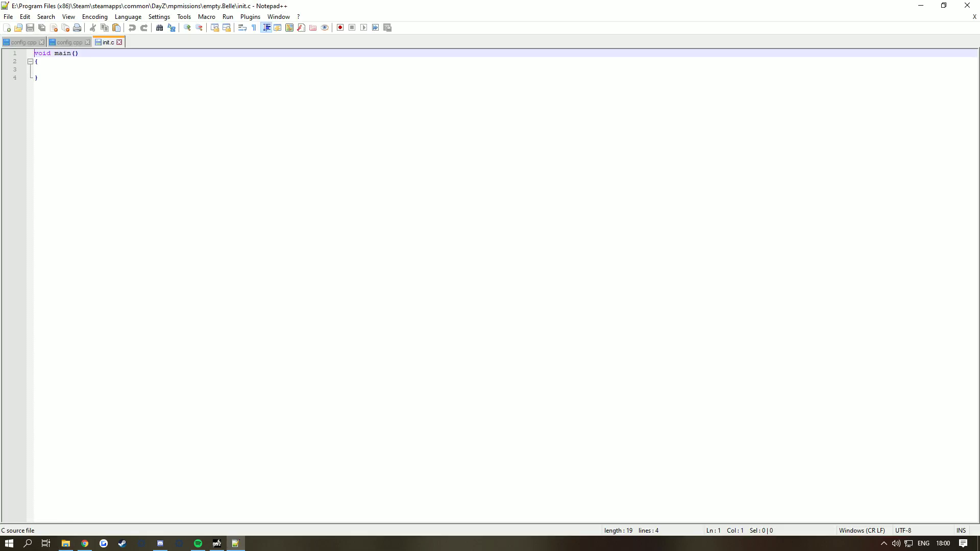
click(967, 5)
Step: Duplicate empty.Belle, rename the copy to empty.Lakeside, and open it
click(290, 37)
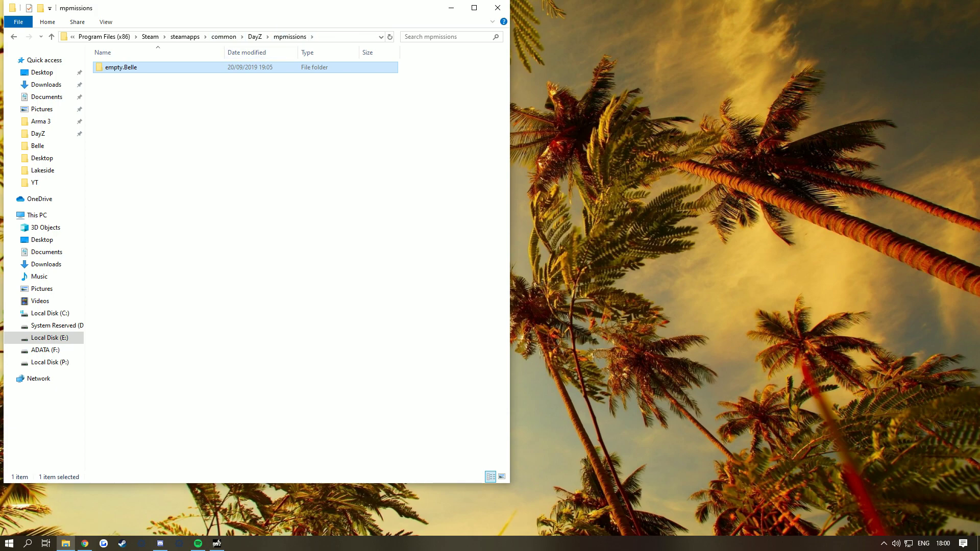
key(ctrl+v)
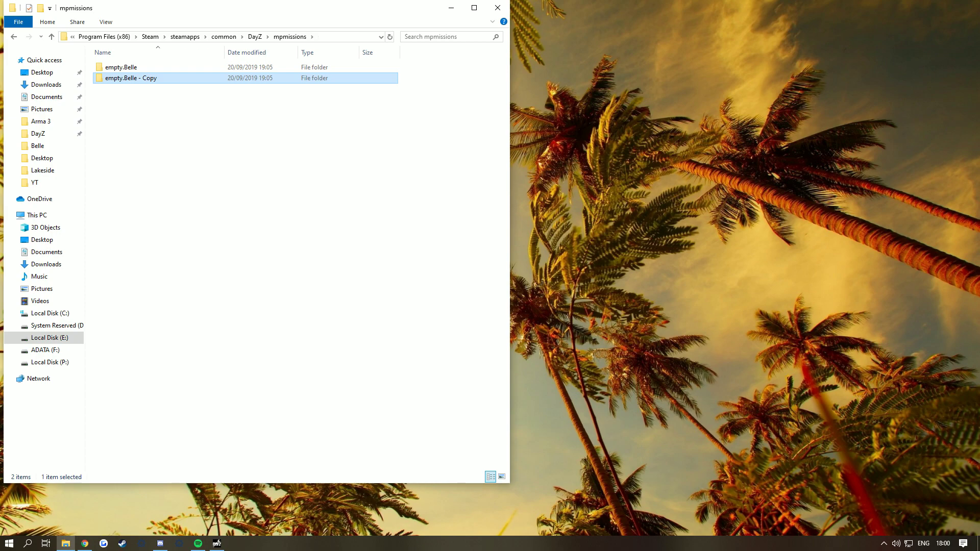
click(143, 78)
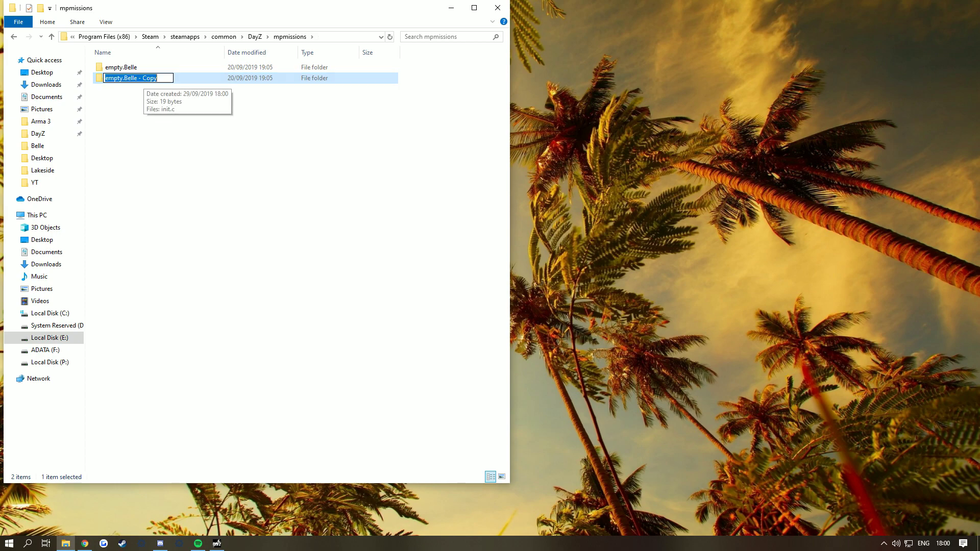
drag(160, 79, 124, 78)
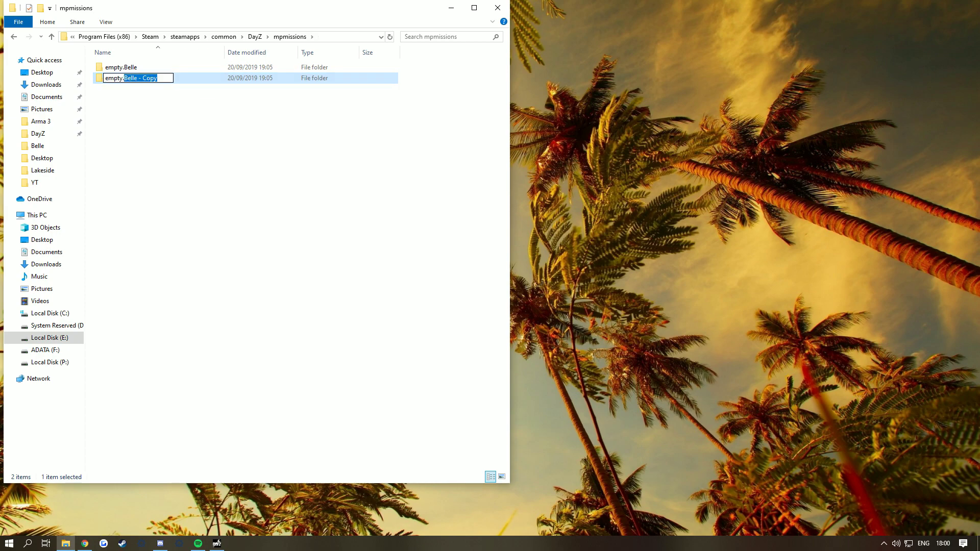
text(Lakeside)
key(Return)
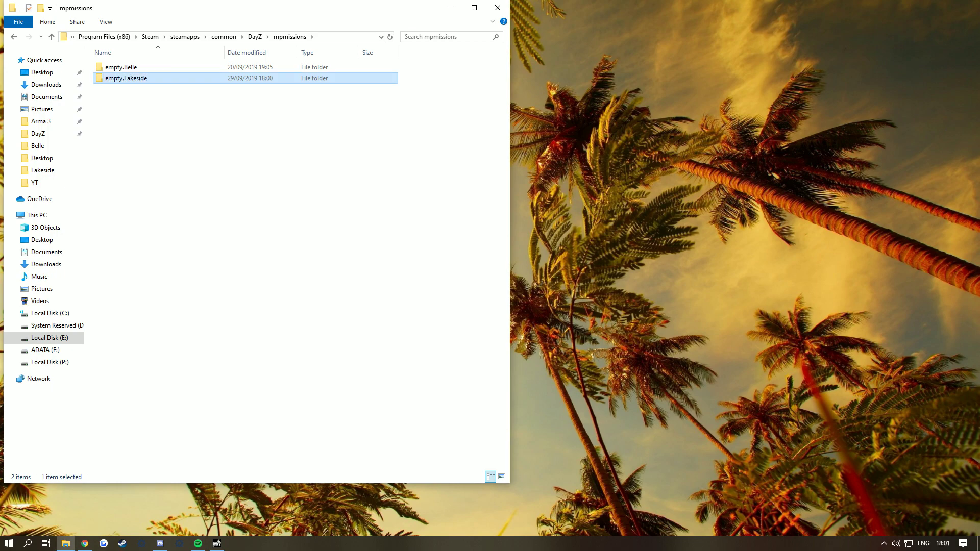
key(Return)
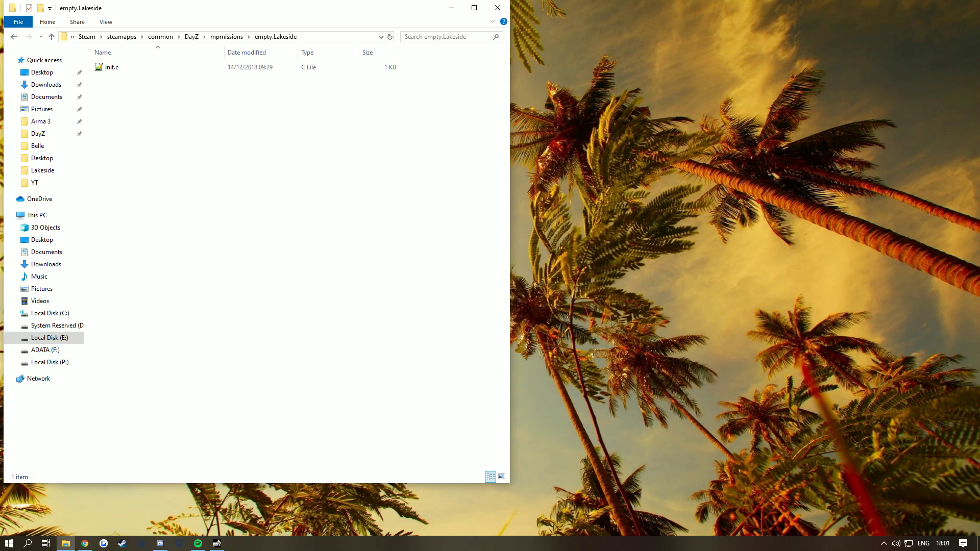
Step: Return to the DayZ game folder and select ServerDZNV.cfg
click(227, 36)
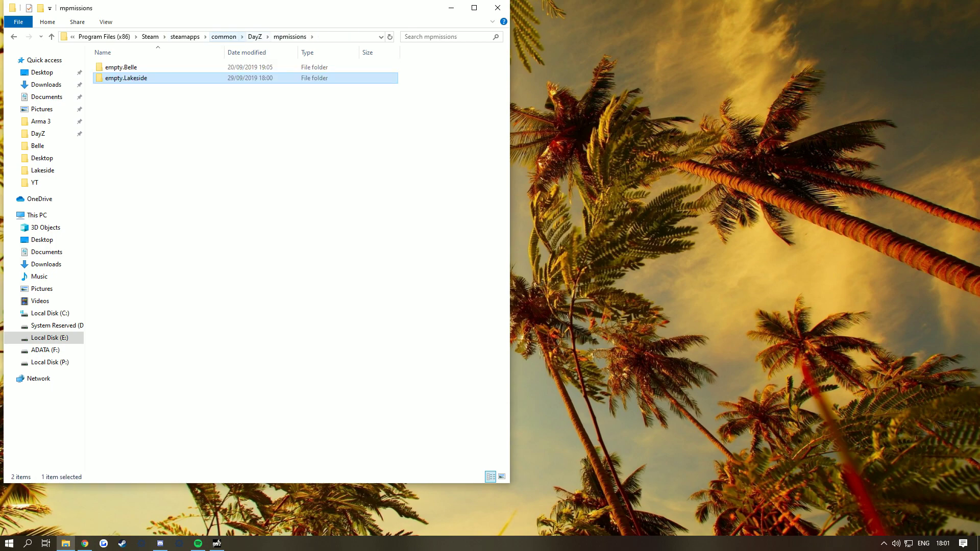
click(255, 36)
scroll(216, 250, down, 4)
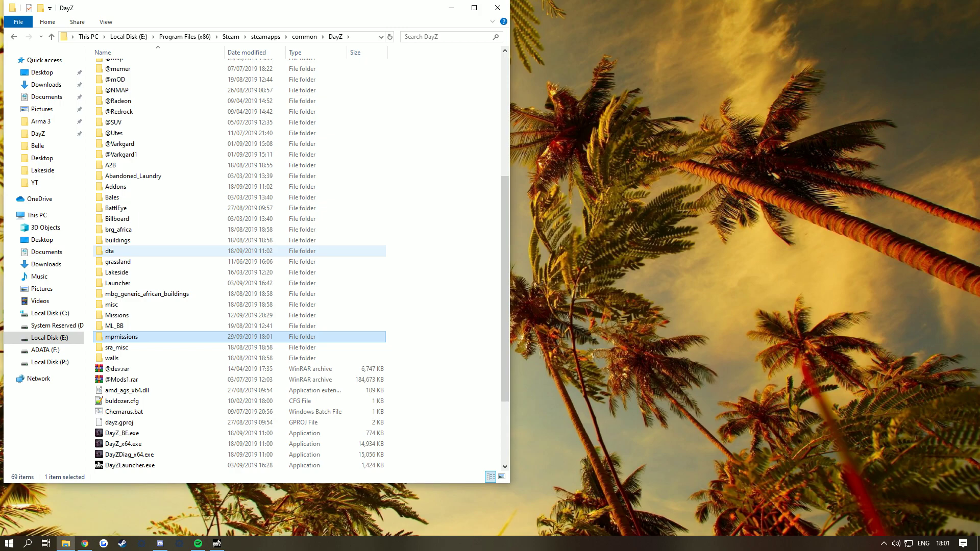
scroll(212, 250, down, 3)
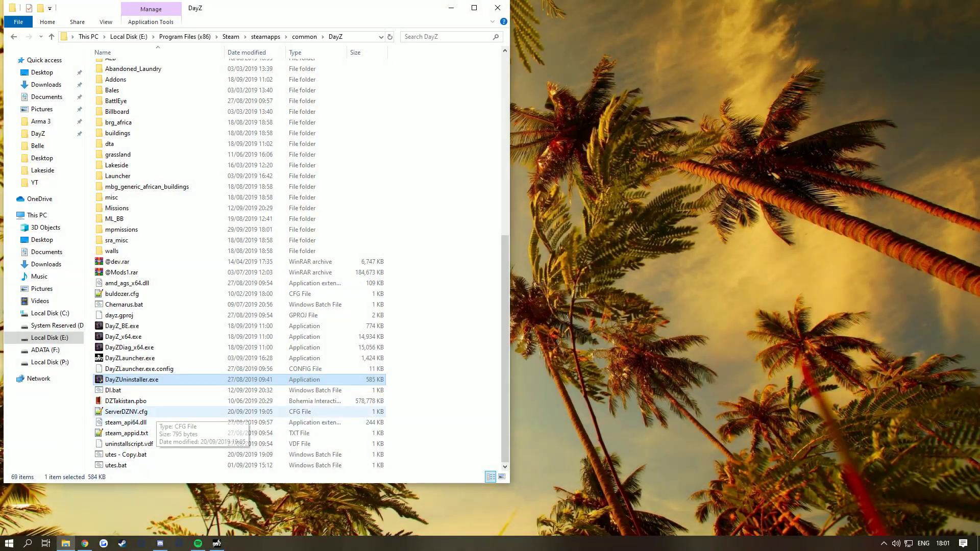
click(126, 411)
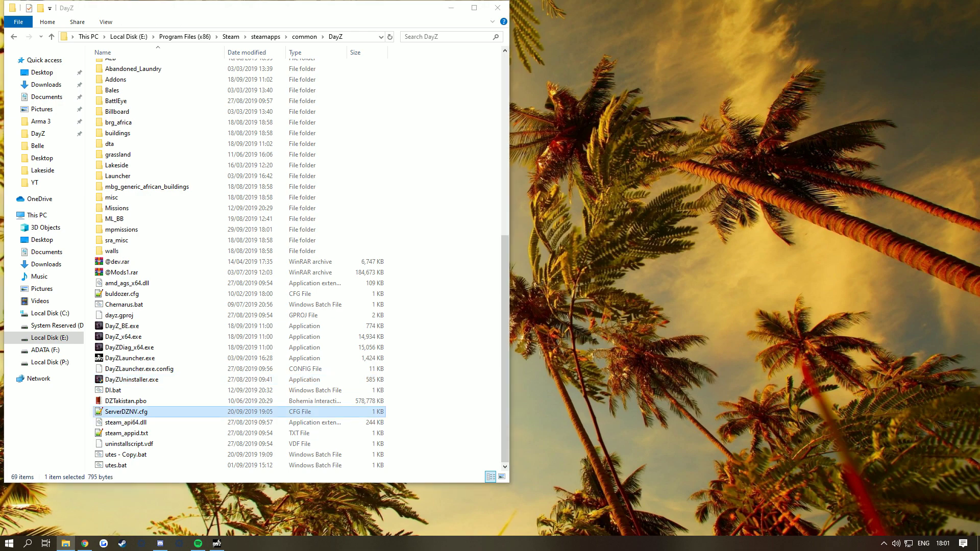
Step: In ServerDZNV.cfg, change the mission template from empty.Belle to empty.Lakeside and save
key(Return)
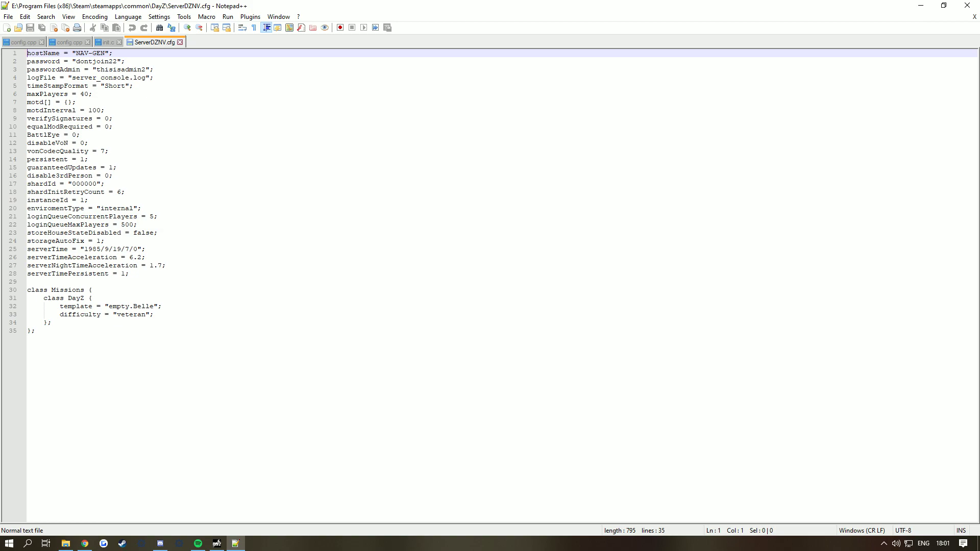
drag(155, 307, 133, 306)
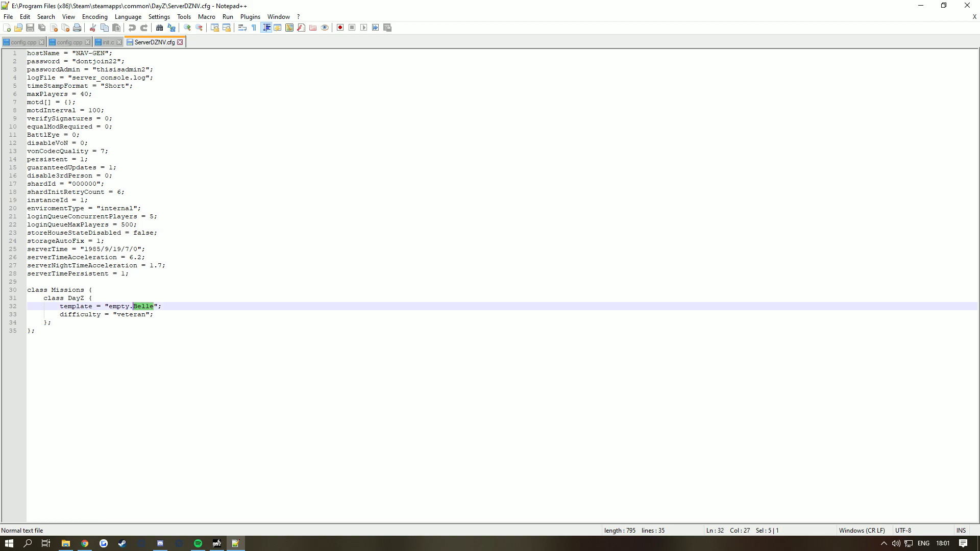
text(Lakeside)
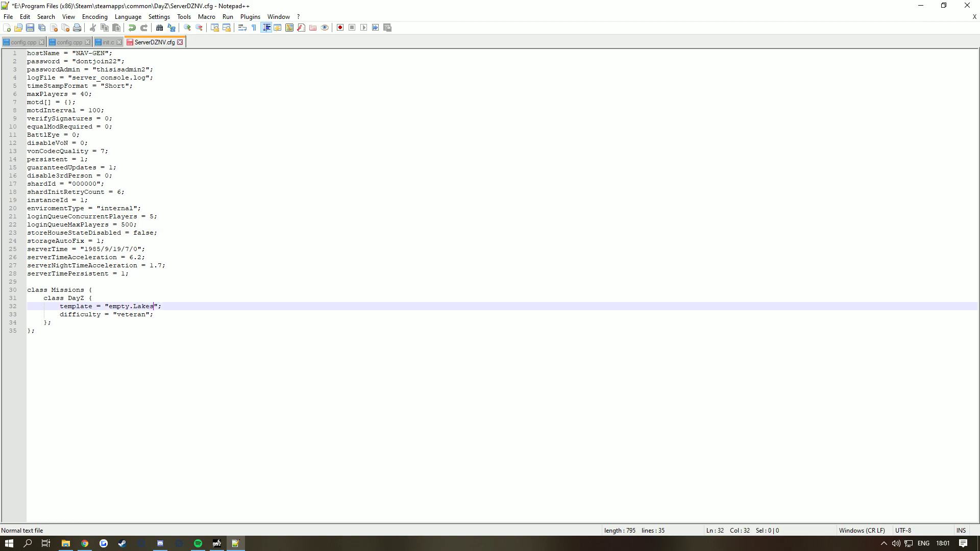
key(ctrl+s)
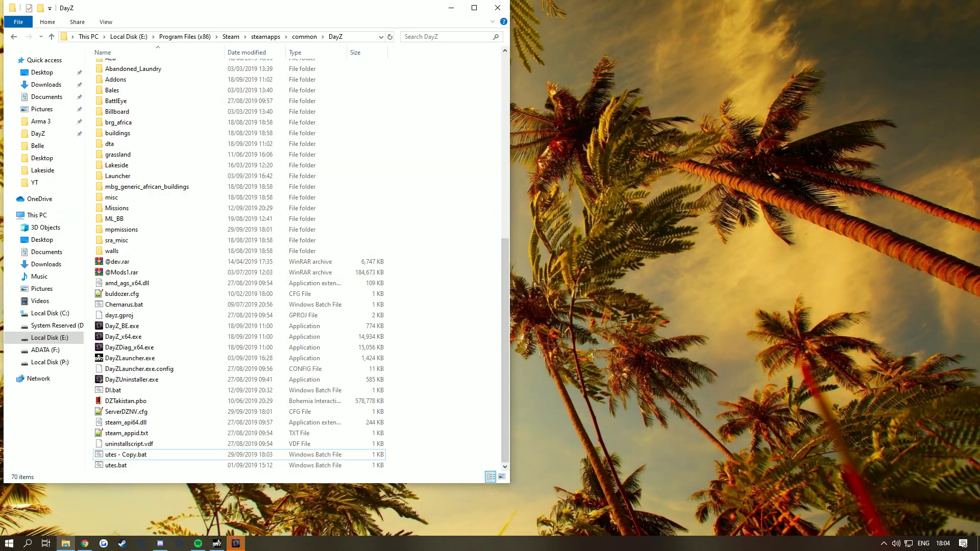
Step: Create a new text document in the DayZ folder and rename it navbat.bat, accepting the extension change
right_click(465, 227)
mouse_move(526, 360)
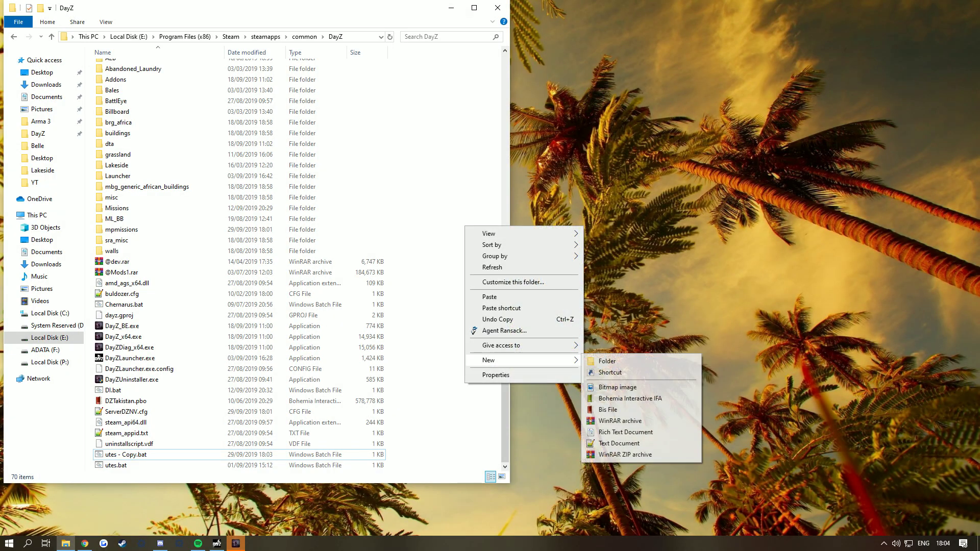
click(612, 443)
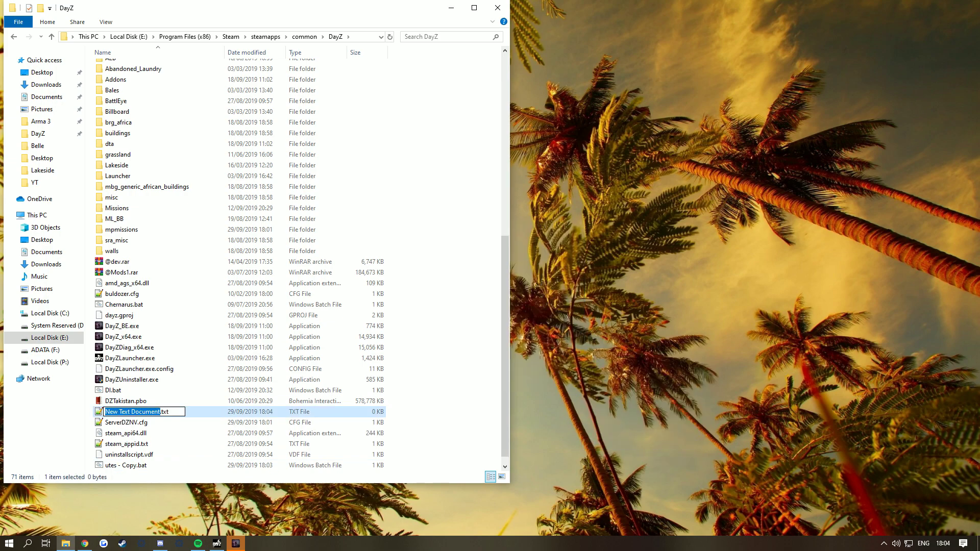
key(Return)
key(F2)
key(ctrl+a)
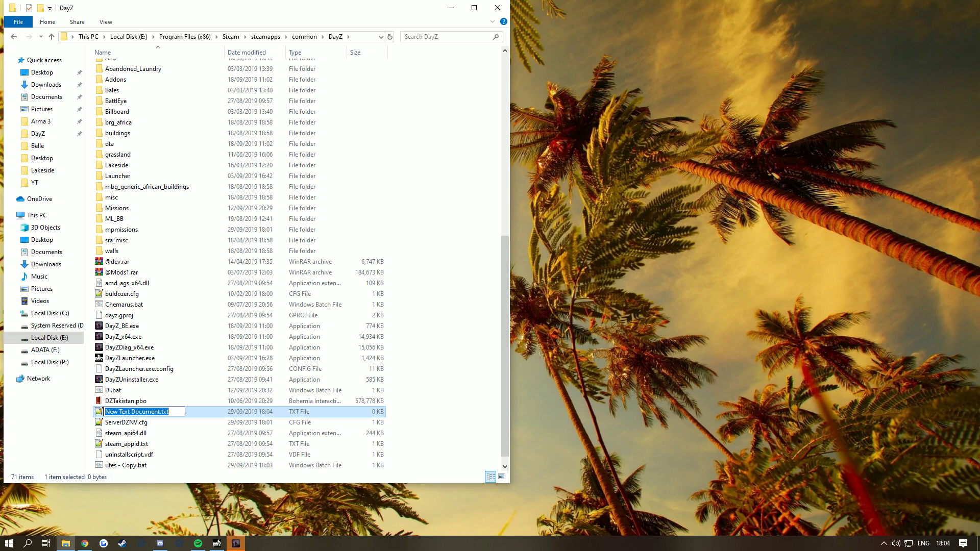
text(nav)
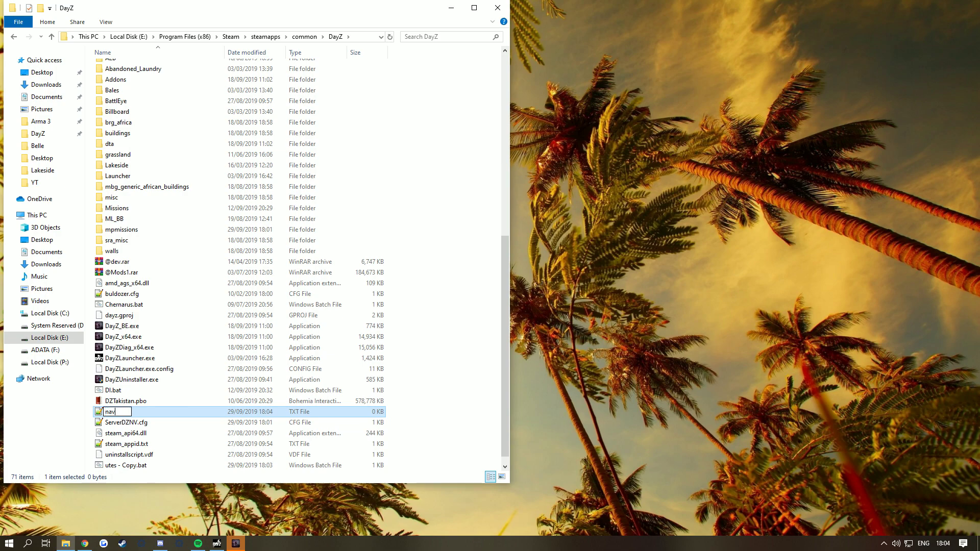
text(bat.bat)
key(Return)
key(Return)
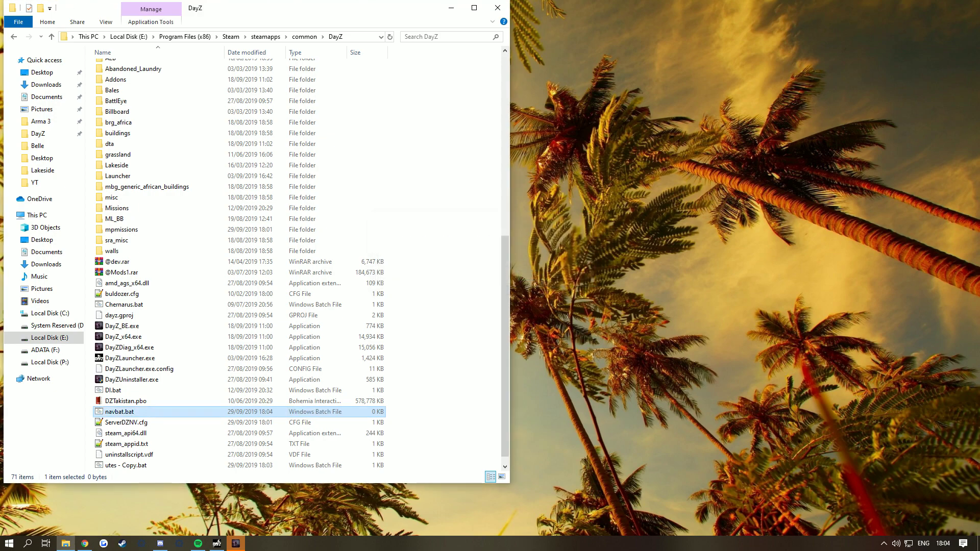
Step: Open navbat.bat in Notepad++ and paste the DayZDiag_x64 server command without a leading space
right_click(191, 412)
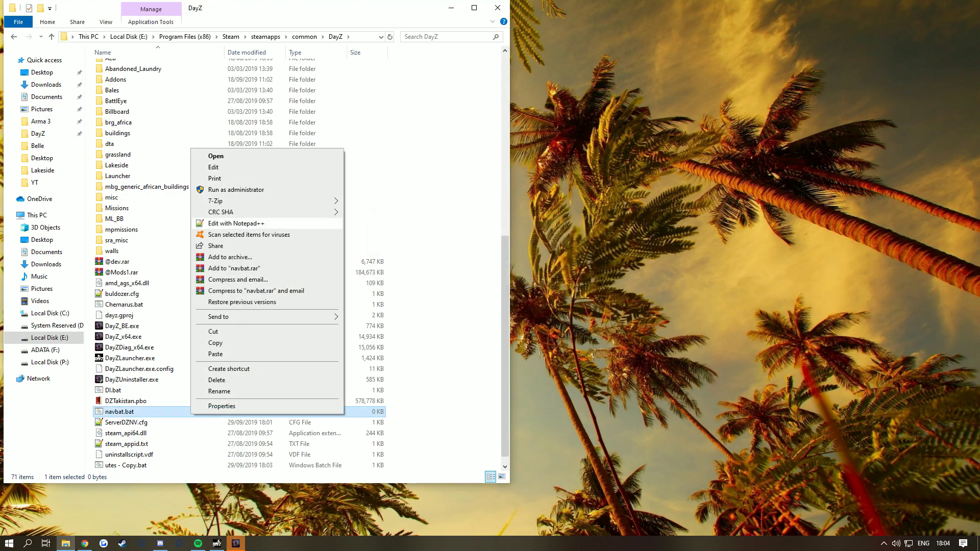
click(236, 223)
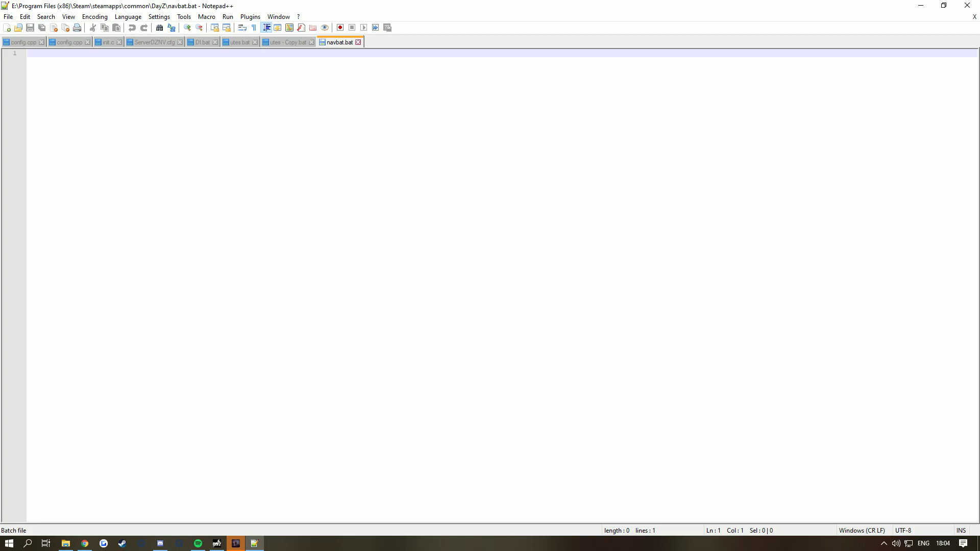
key(alt+Tab)
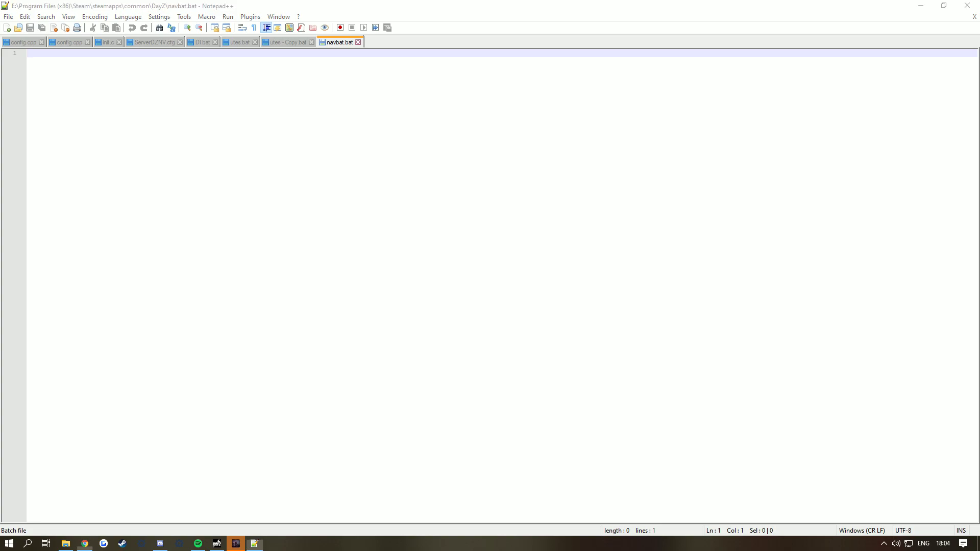
key(alt+Tab)
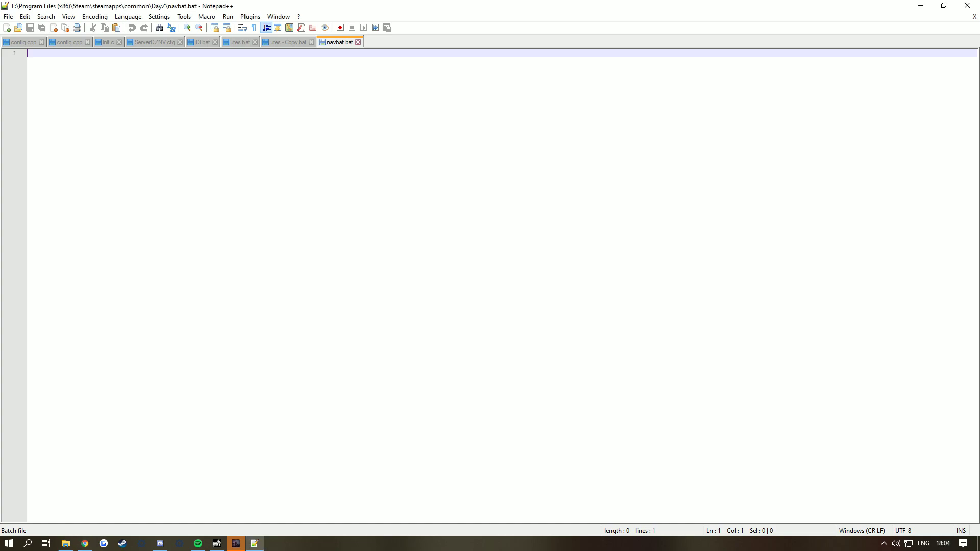
text(DayZDiag_x64 -server -mod=yourmodfolder -startNavmeshDataServer -port=2302 -config=ServerDZNV.cfg)
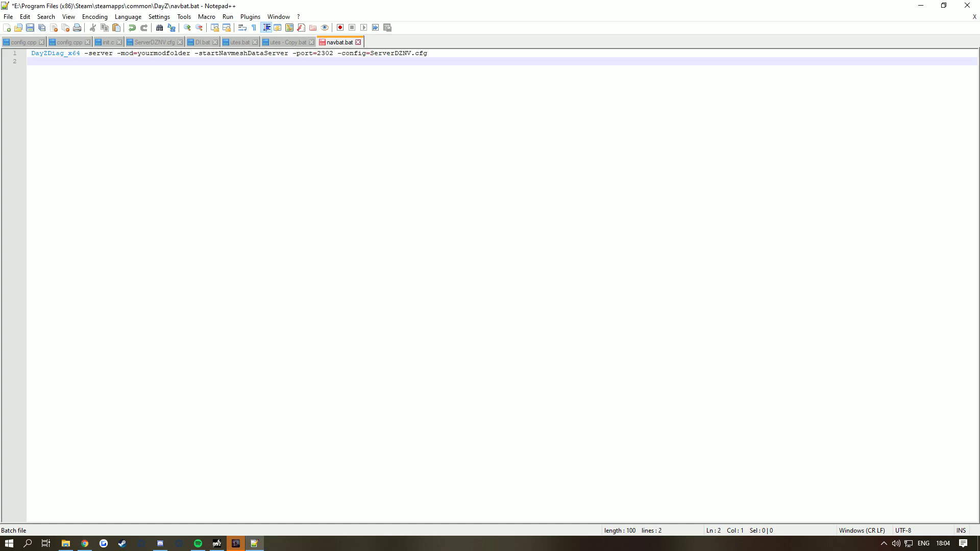
key(Up)
key(Delete)
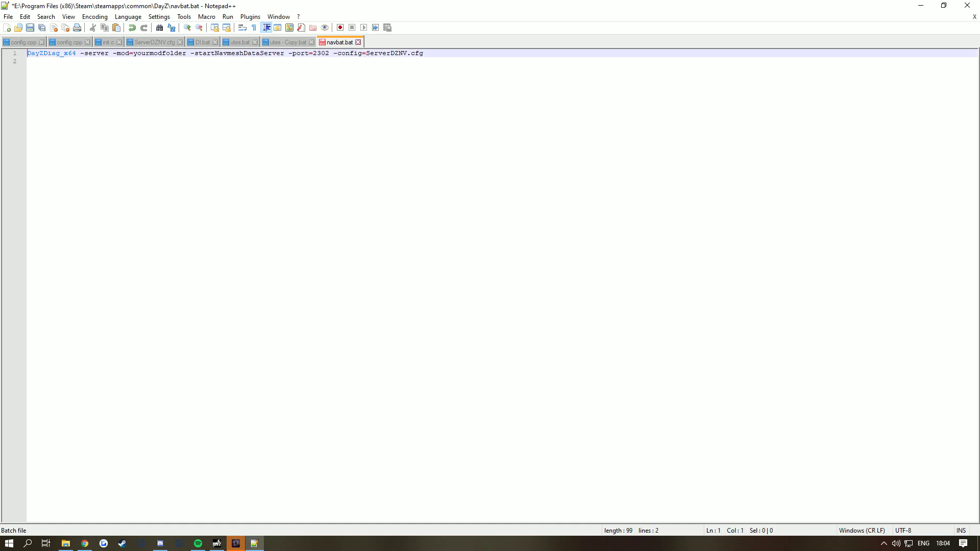
Step: Prefix the command with start, as in utes - Copy.bat, and save navbat.bat
drag(246, 62, 244, 53)
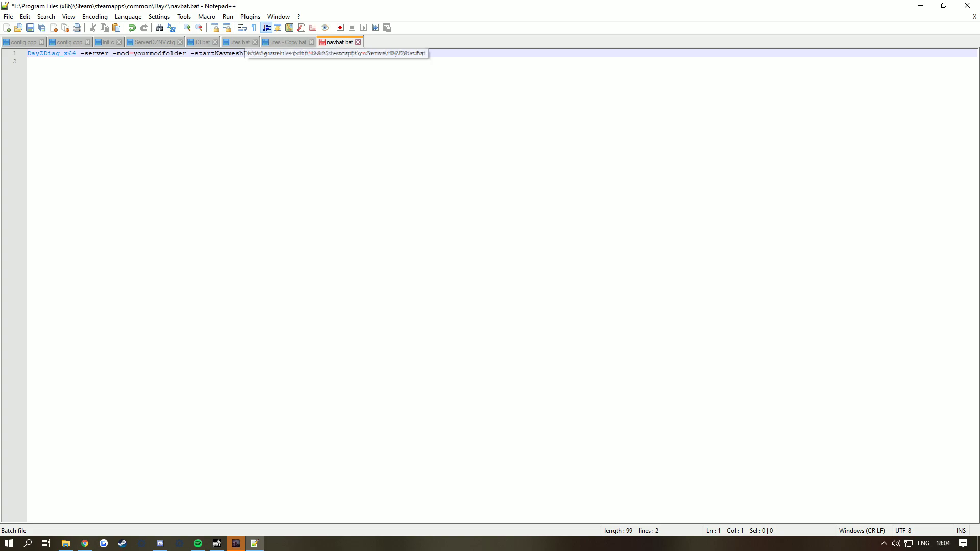
click(245, 53)
click(289, 42)
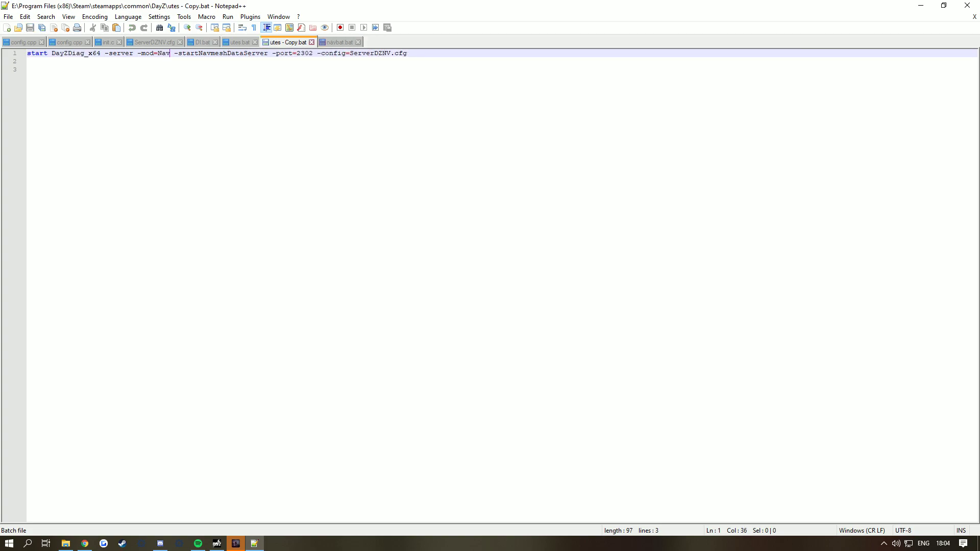
drag(47, 53, 27, 53)
key(ctrl+Tab)
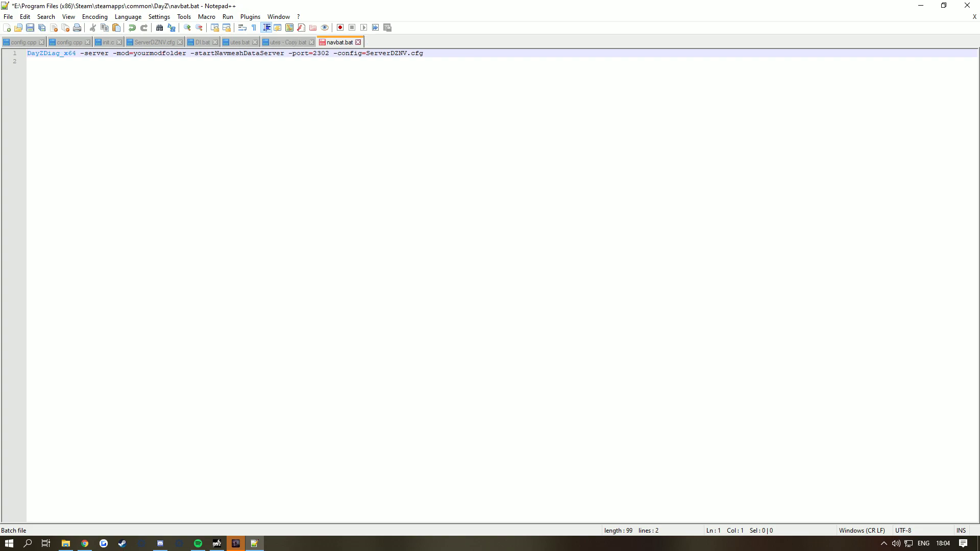
text(start)
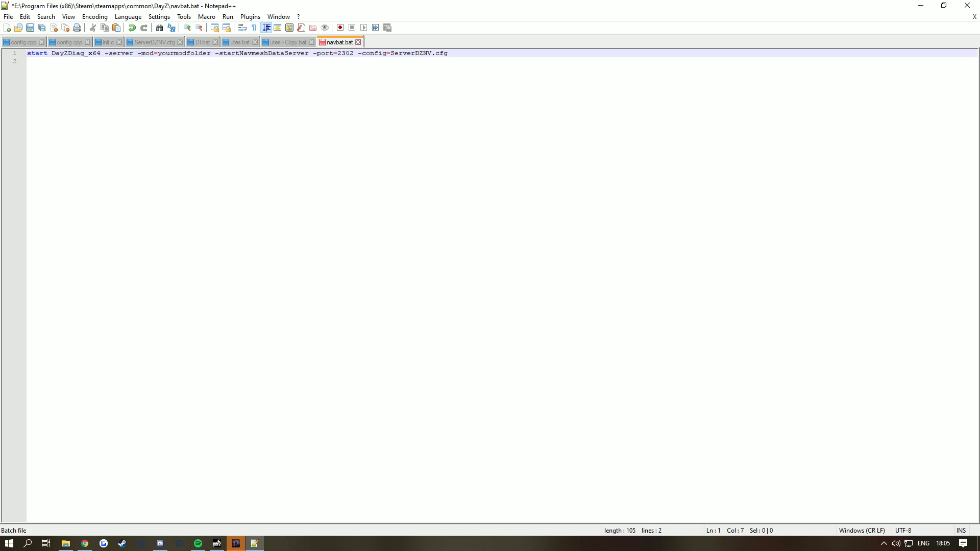
key(ctrl+s)
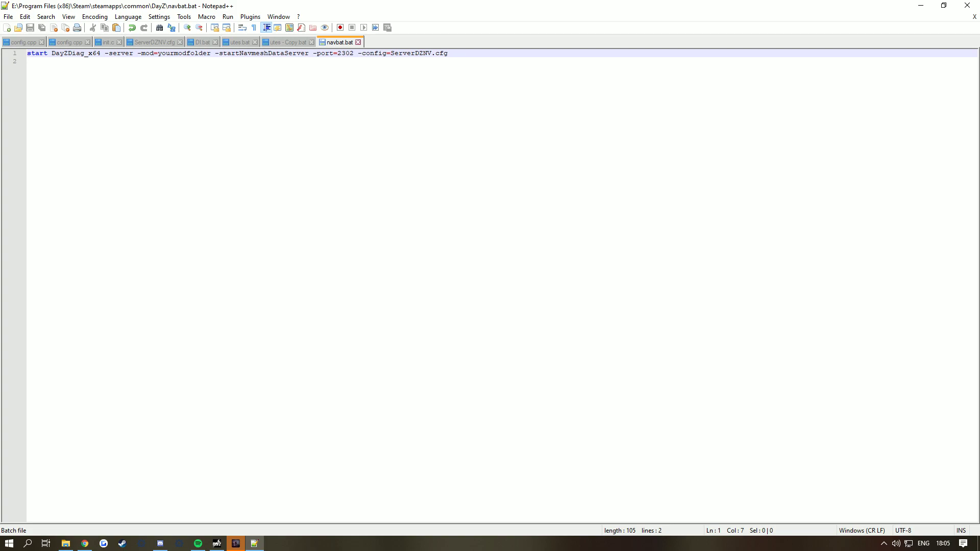
click(65, 543)
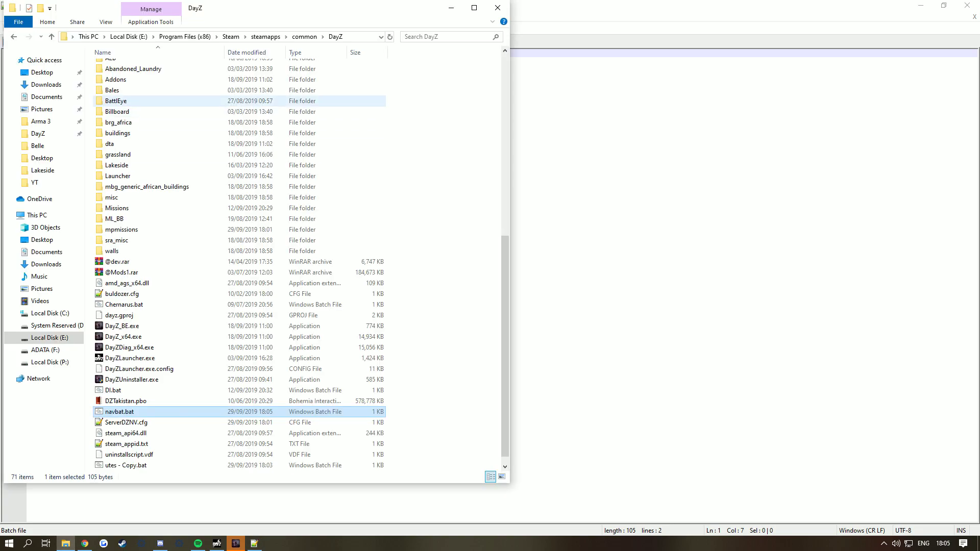
scroll(204, 118, up, 6)
scroll(205, 119, up, 5)
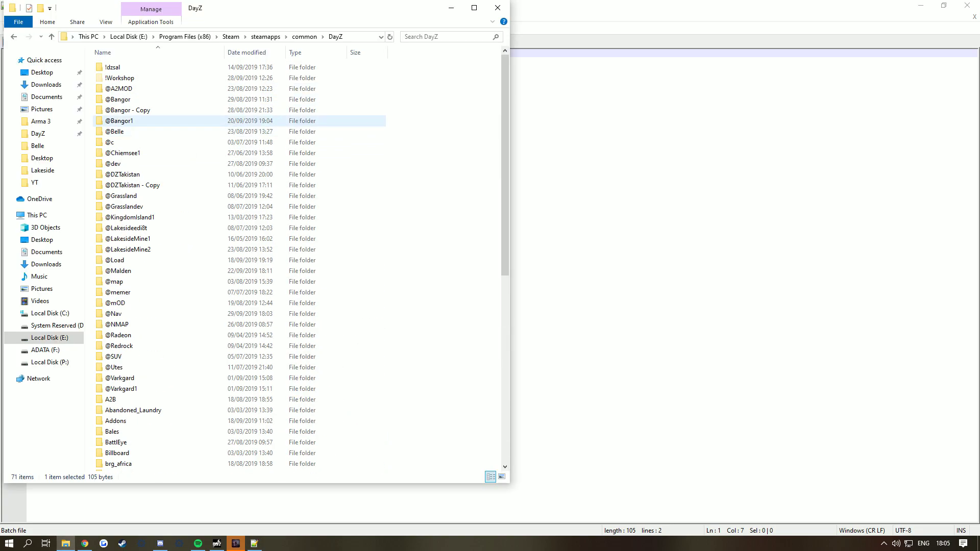
click(114, 313)
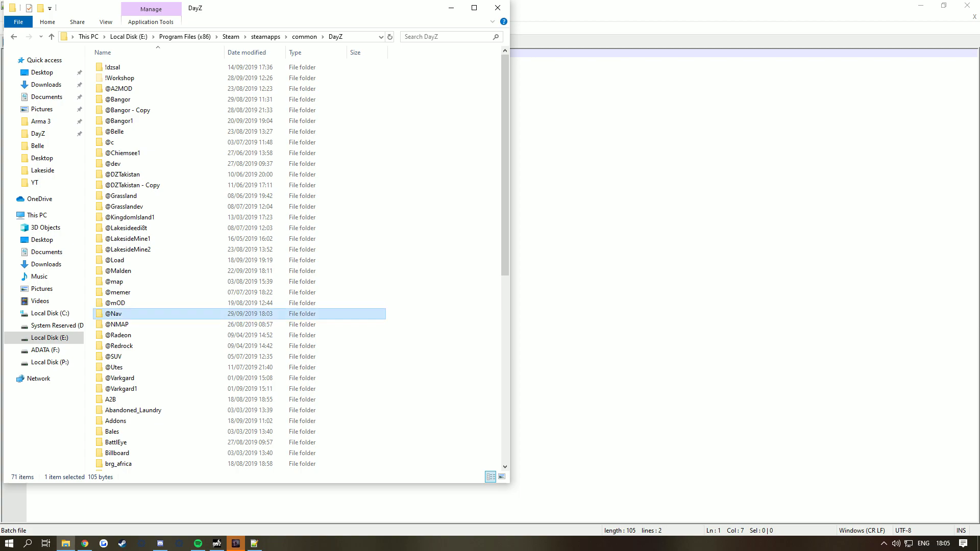
key(F2)
key(ctrl+c)
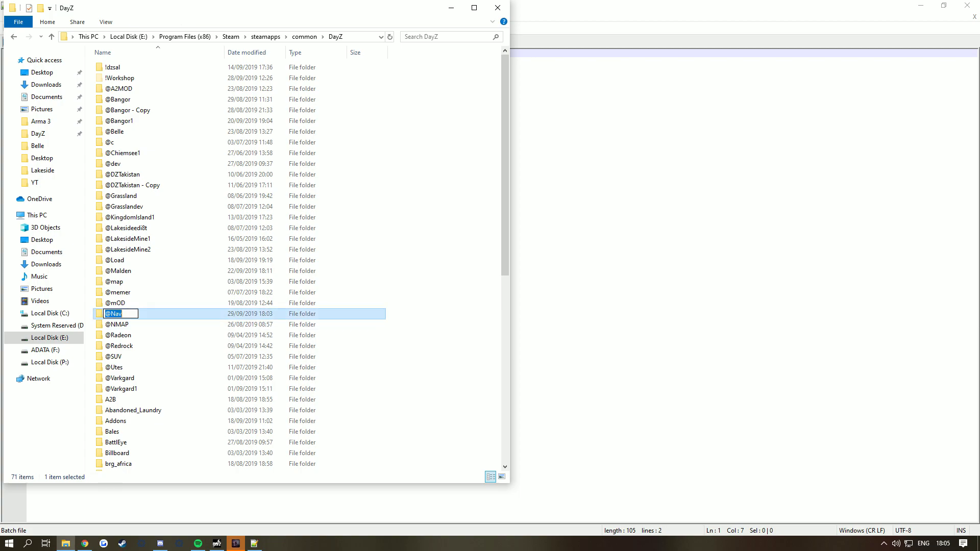
double_click(153, 314)
click(116, 68)
key(Return)
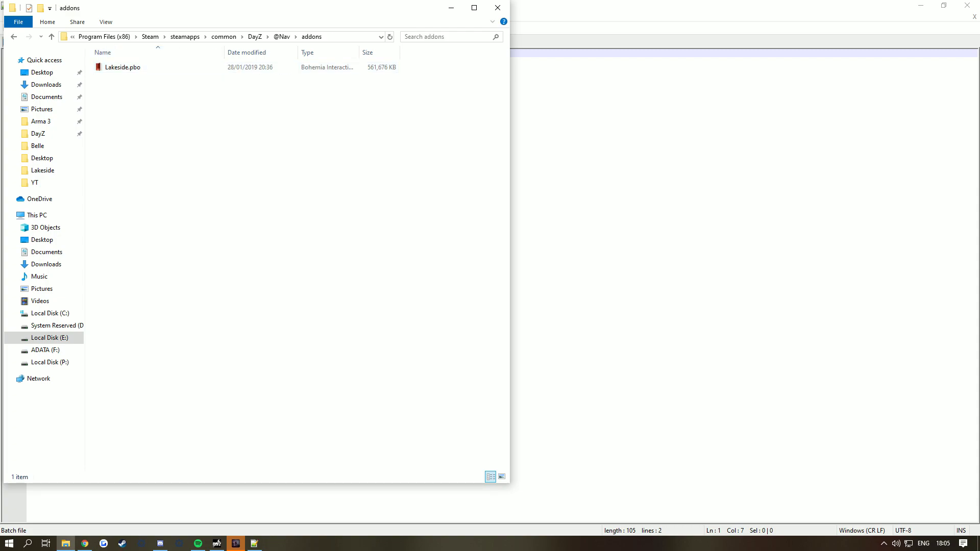
click(498, 8)
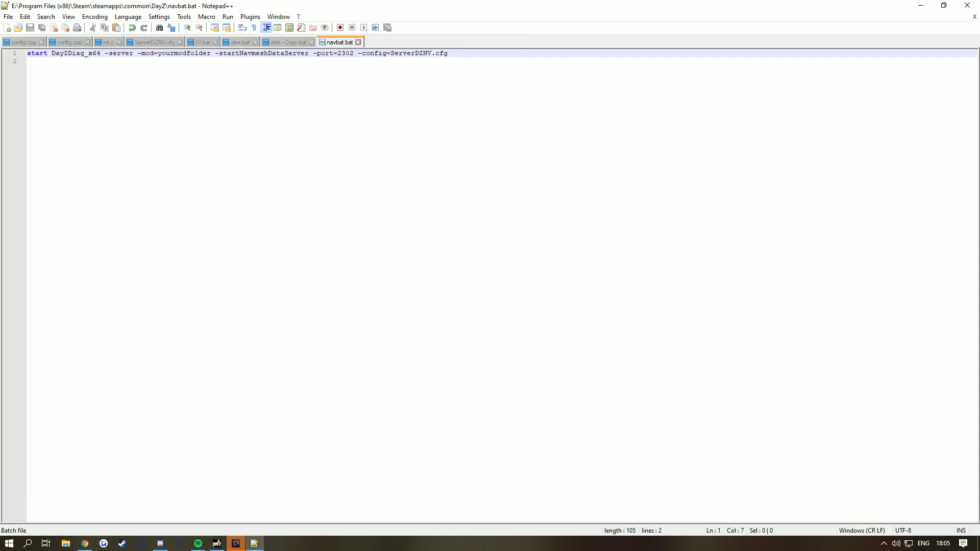
drag(158, 53, 211, 53)
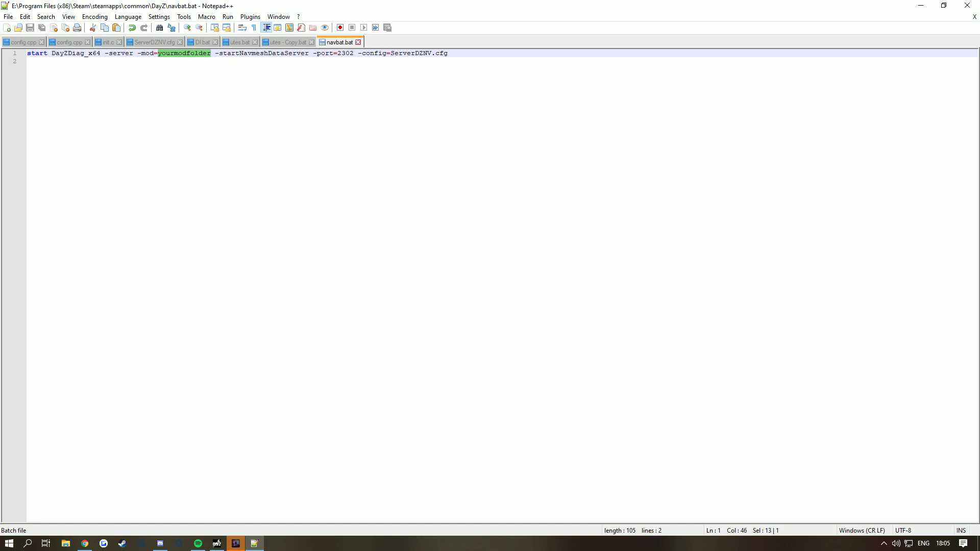
key(ctrl+v)
key(ctrl+s)
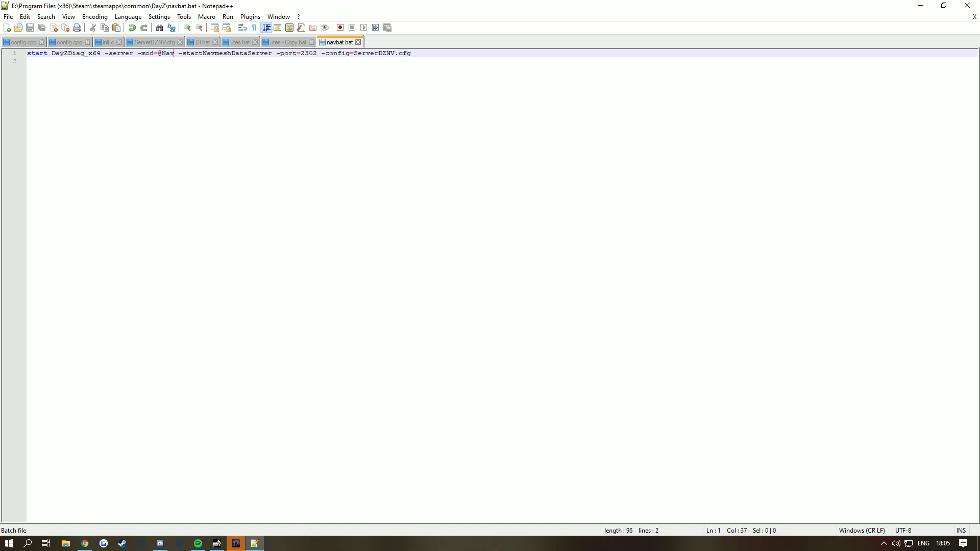
Step: Start the navbat.bat server console from the DayZ folder, then open the NavMeshGenerator folder via DayZ Tools
click(966, 6)
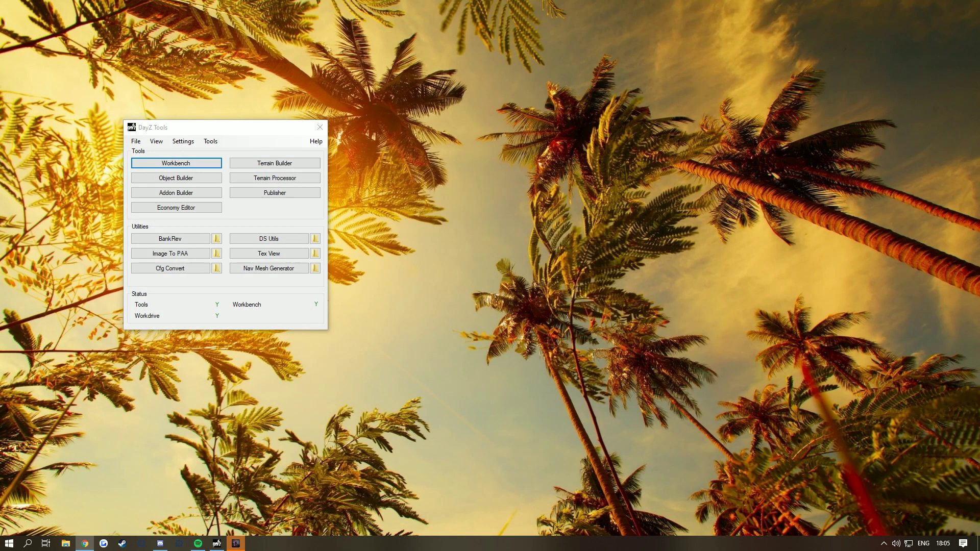
click(65, 543)
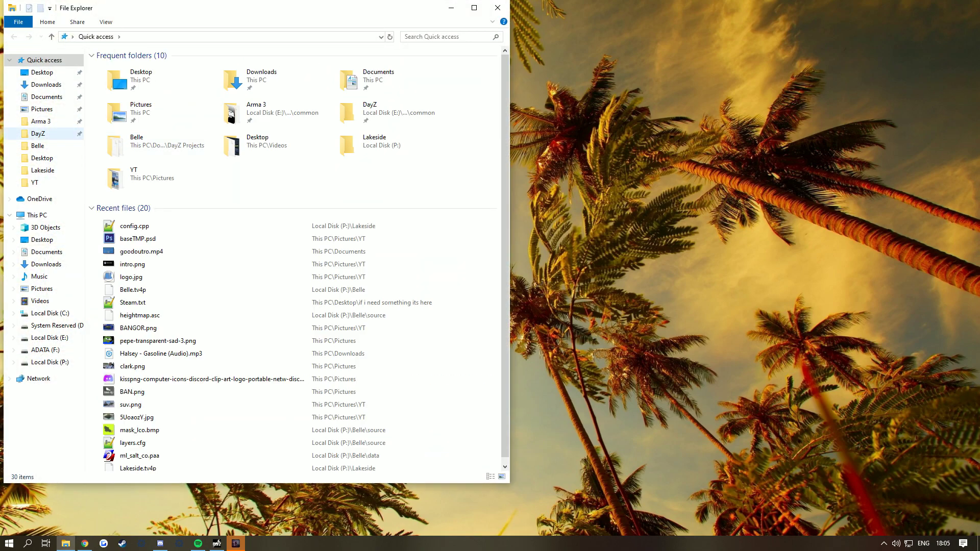
click(38, 134)
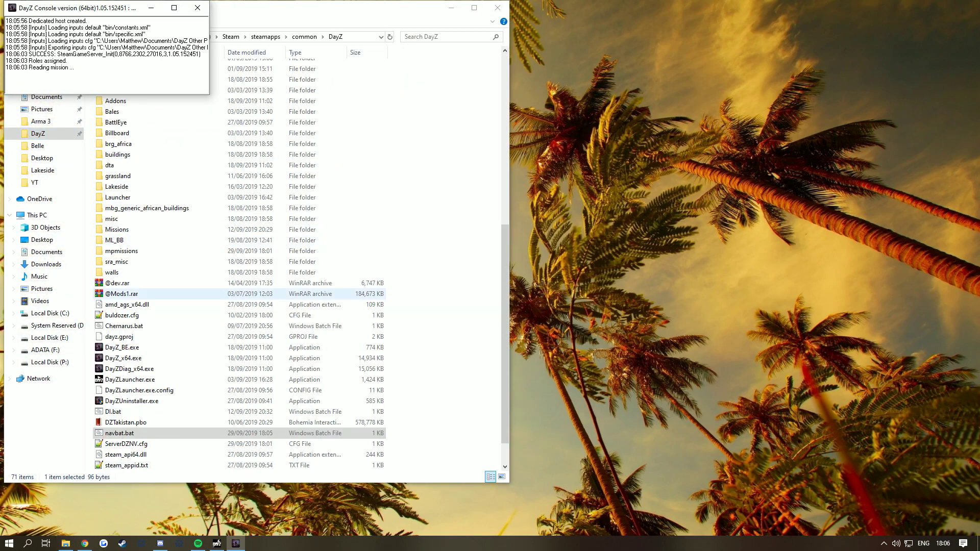
click(151, 8)
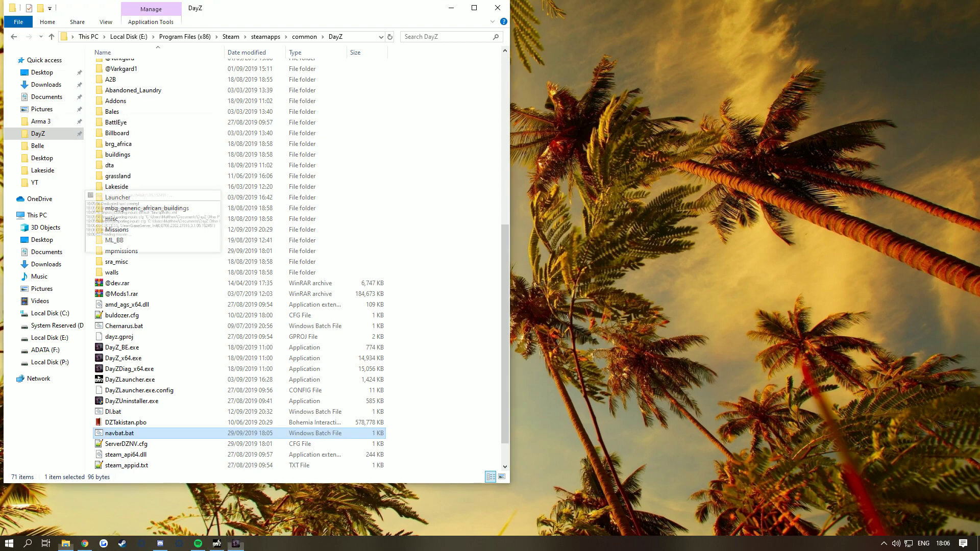
click(217, 544)
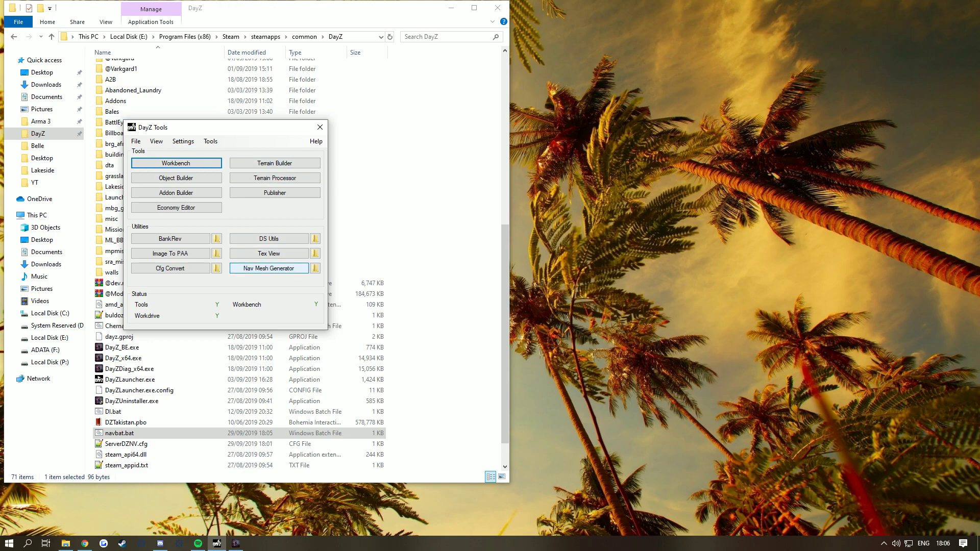
click(269, 268)
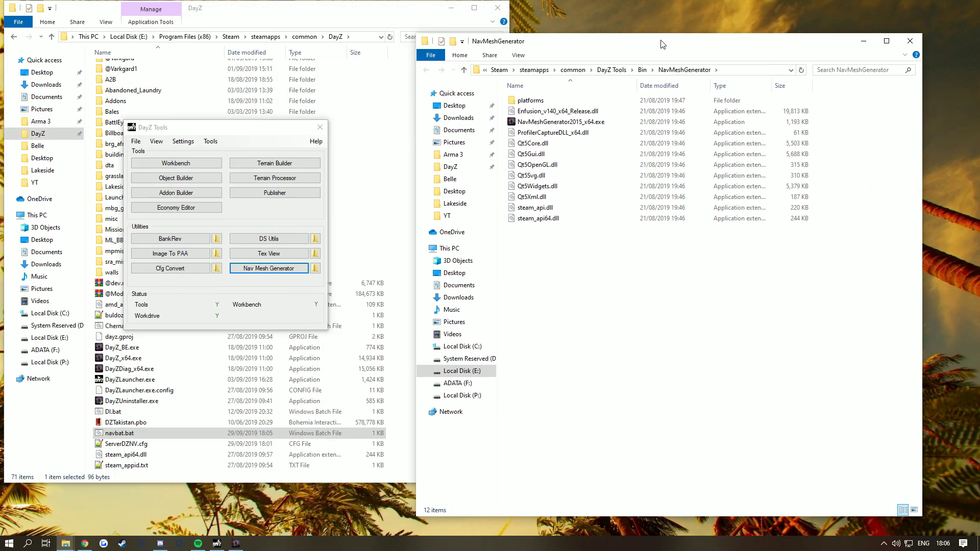
Step: Run NavMeshGenerator2015_x64.exe as administrator and connect it to the data server at 127.0.0.1
right_click(605, 122)
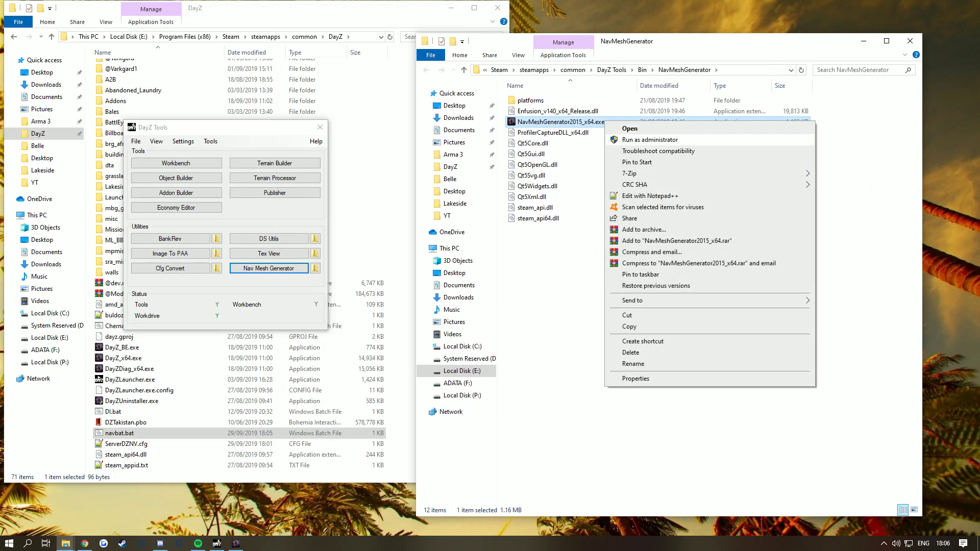
click(648, 140)
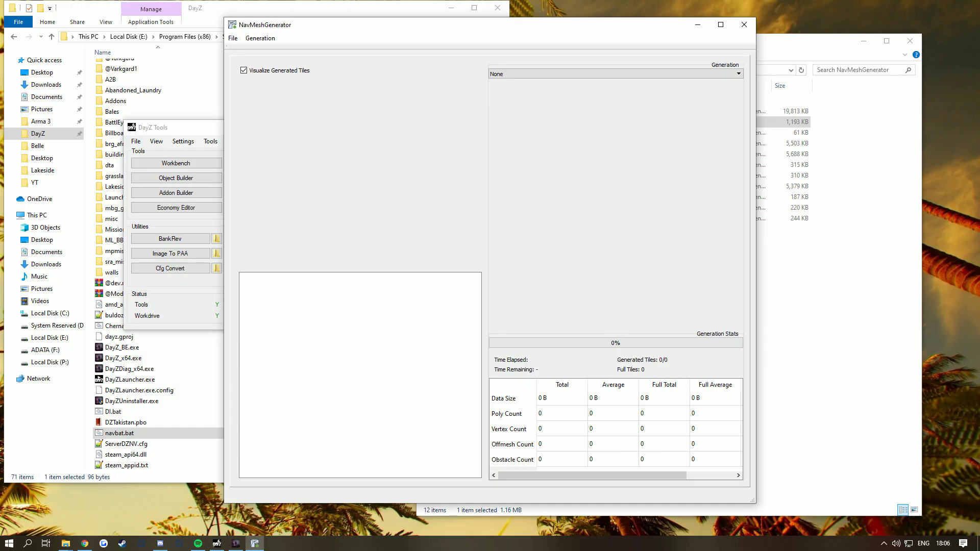
click(260, 39)
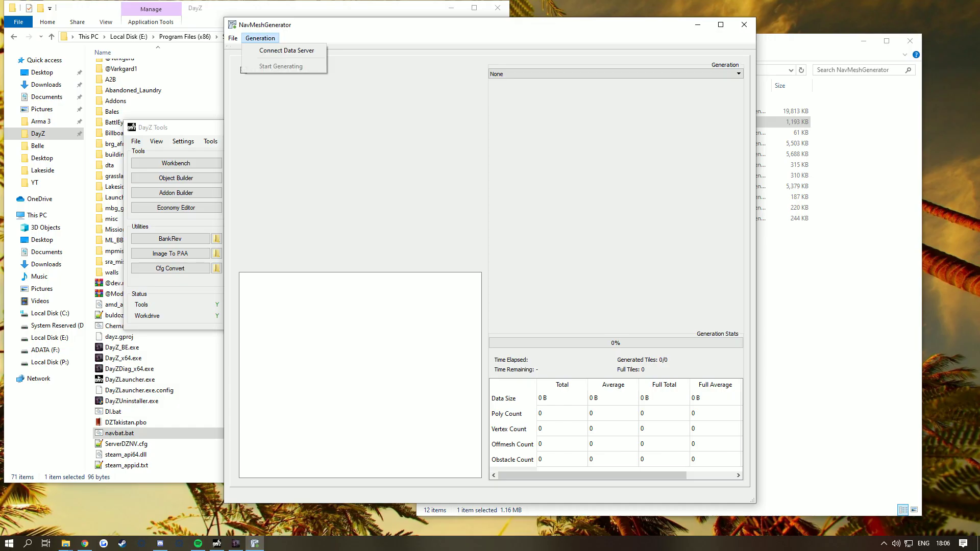
click(286, 50)
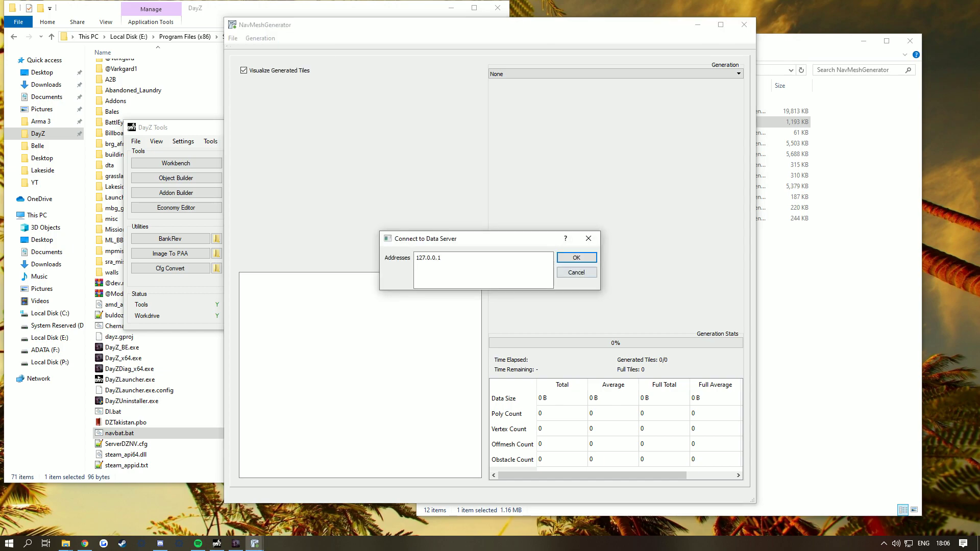
key(Return)
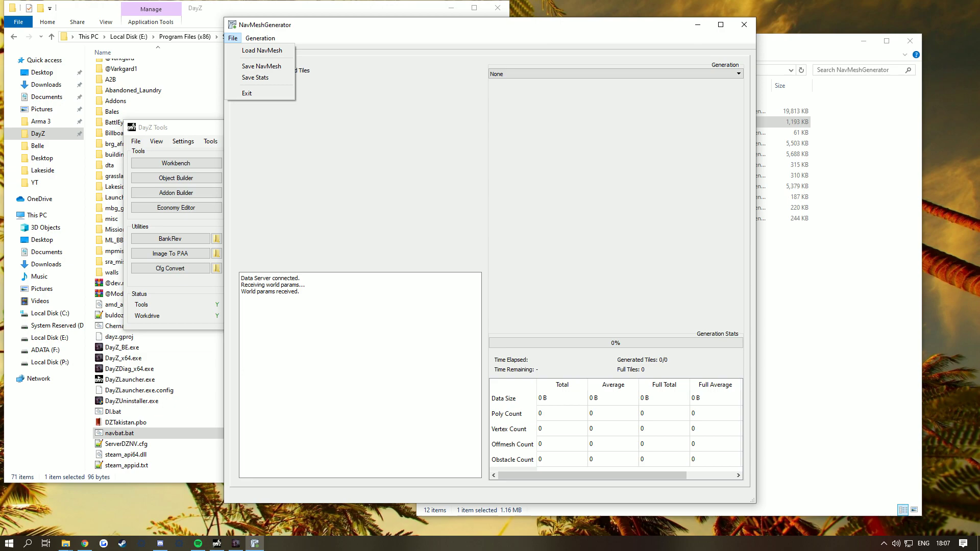
Step: Run Start Generating for the Lakeside navmesh, pick Save NavMesh from File, then minimize NavMeshGenerator
mouse_move(260, 39)
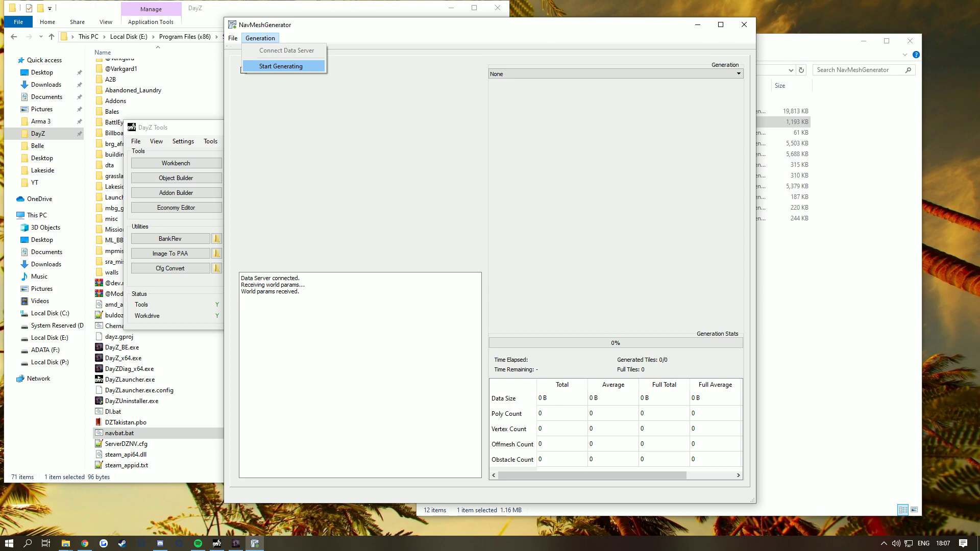
key(Return)
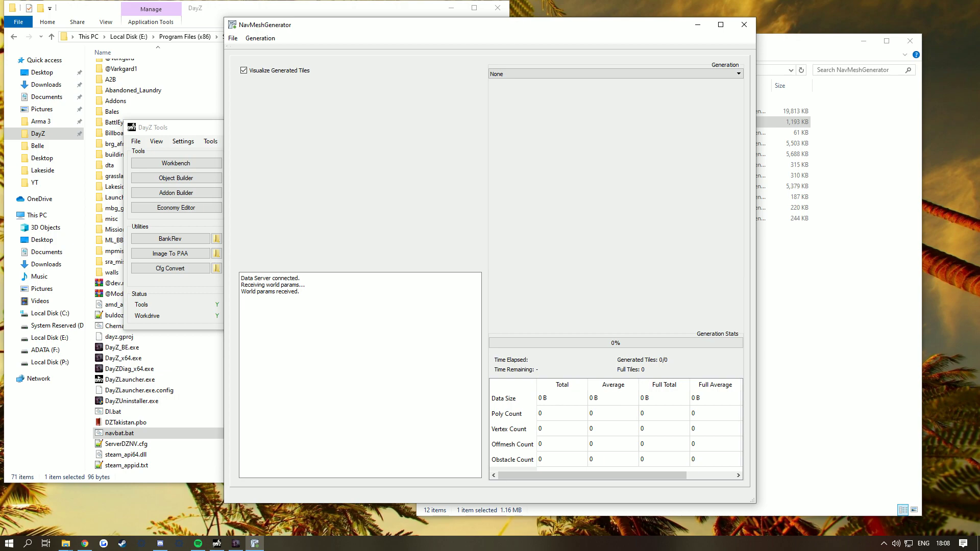
click(233, 39)
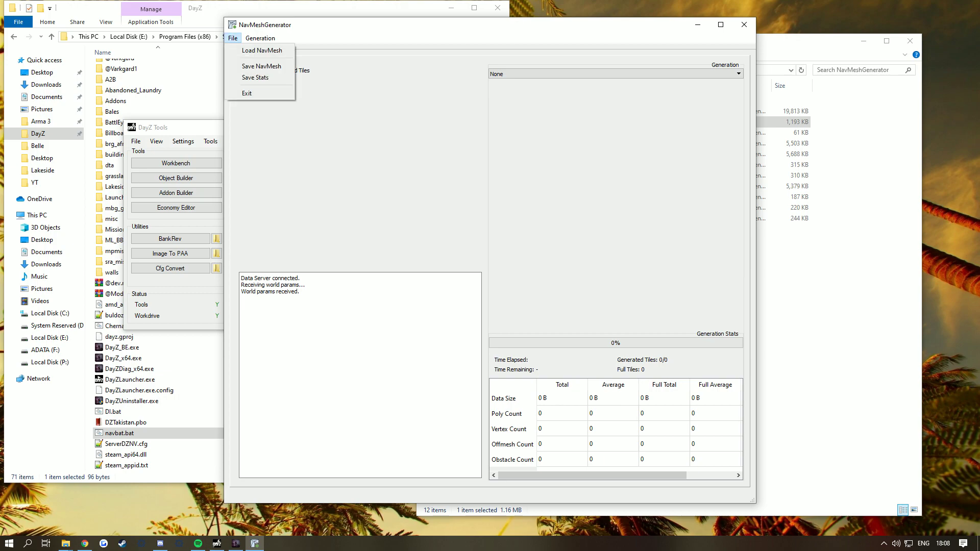
key(Down)
key(Down)
click(358, 102)
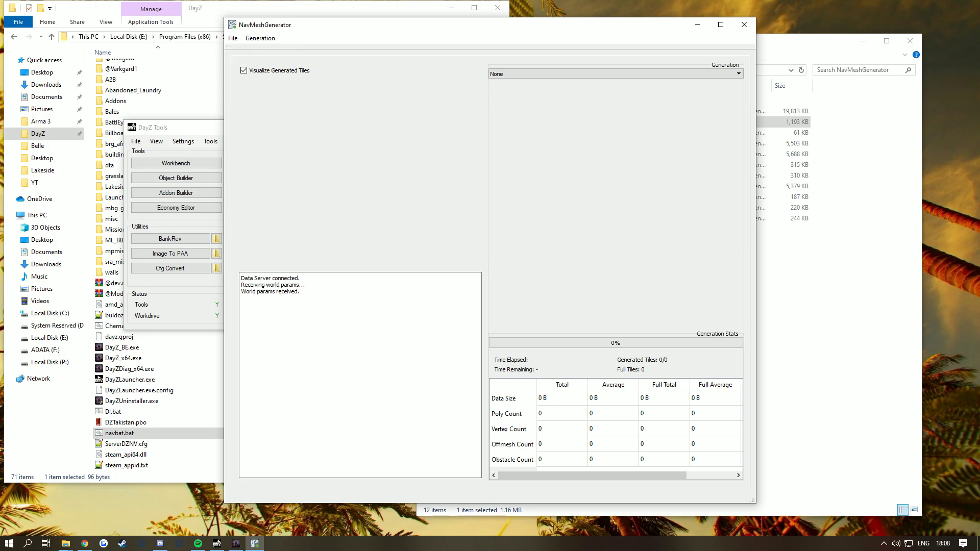
click(697, 24)
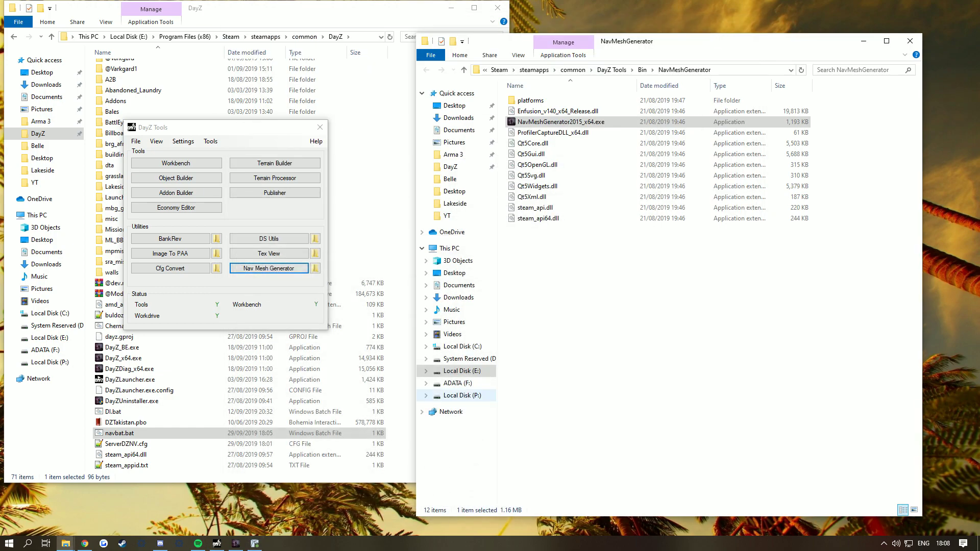
Step: Open the Belle folder on drive P: and select its Navmesh.nm file
click(462, 395)
double_click(526, 154)
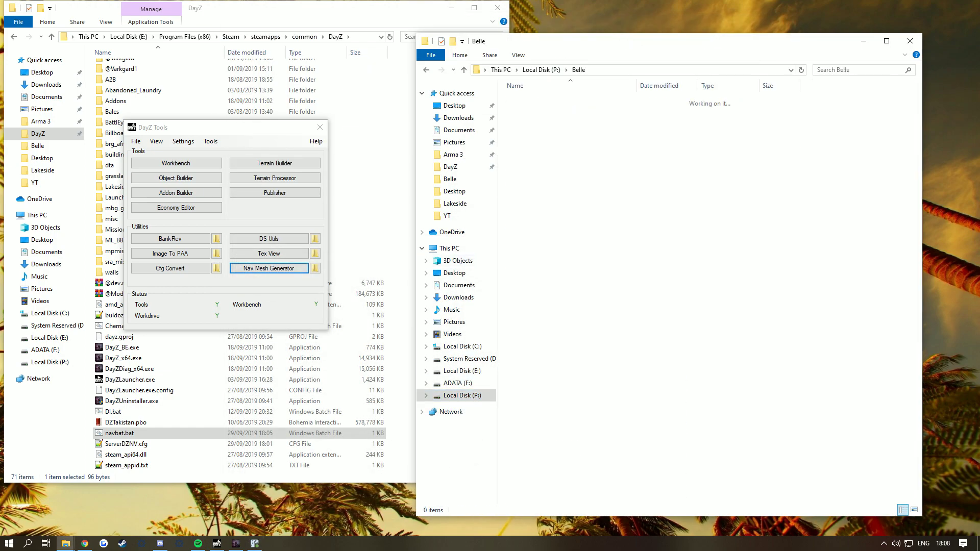
click(531, 401)
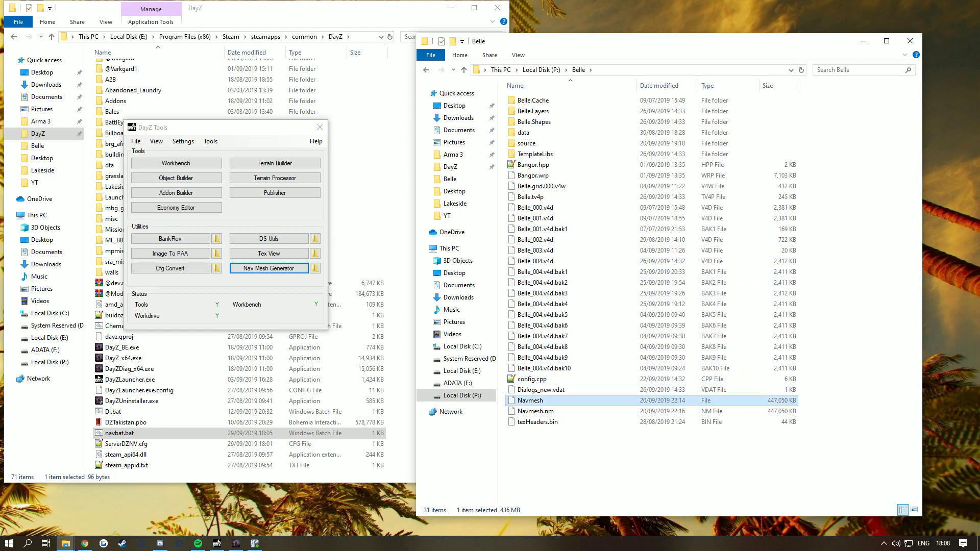
key(F2)
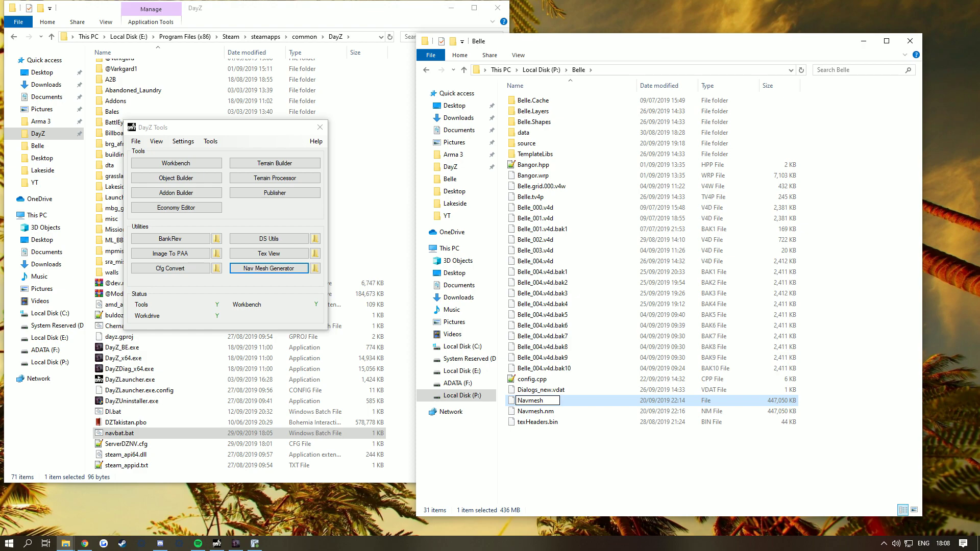
click(561, 449)
click(536, 411)
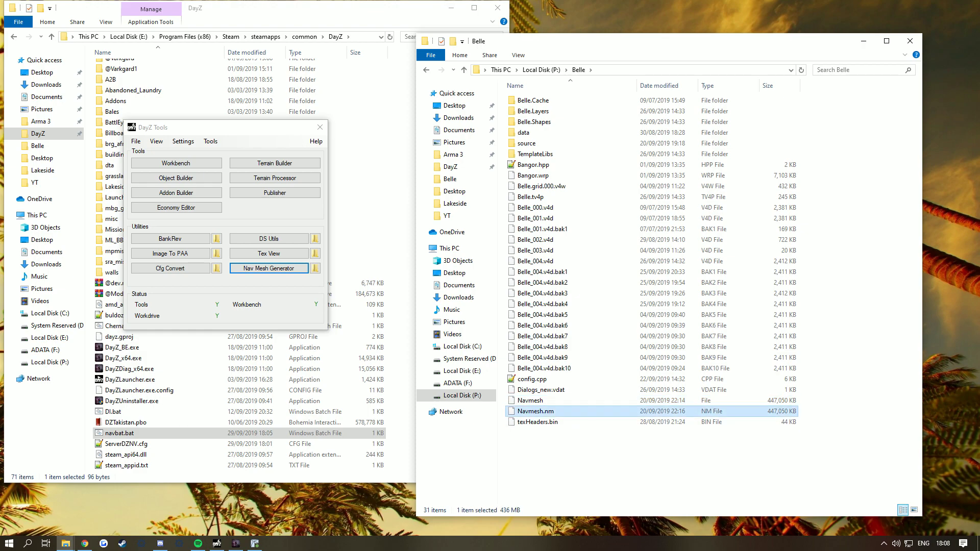
Step: Paste Navmesh.nm into the Lakeside folder on drive P:
click(541, 69)
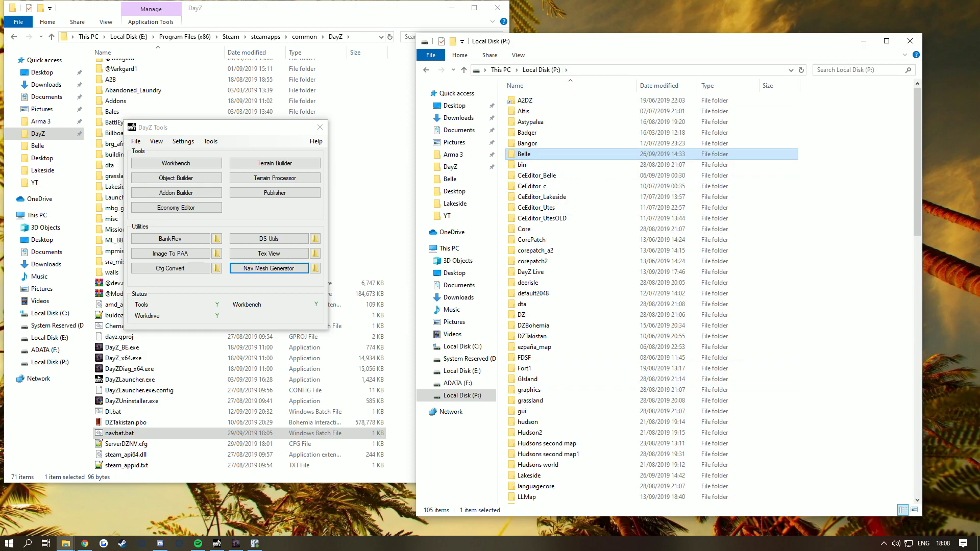
scroll(531, 231, down, 2)
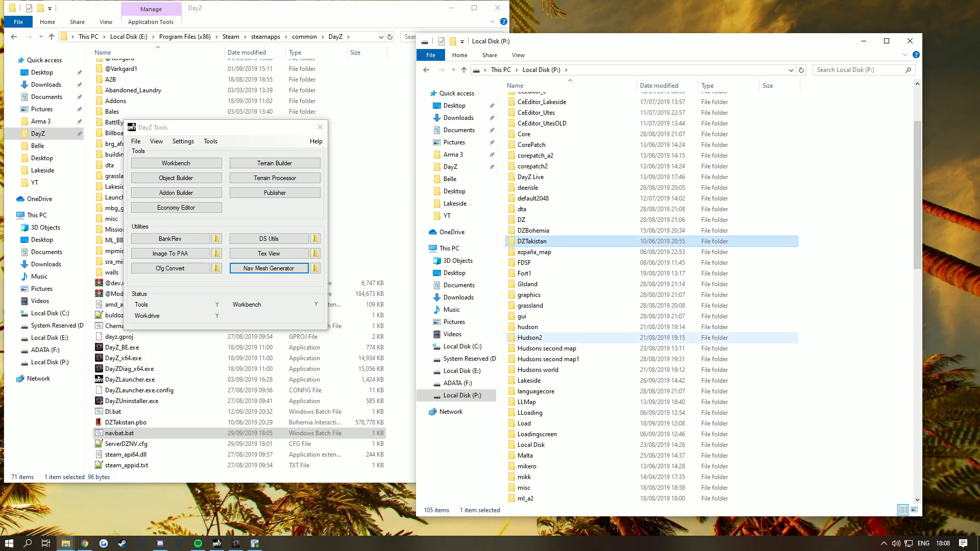
double_click(529, 412)
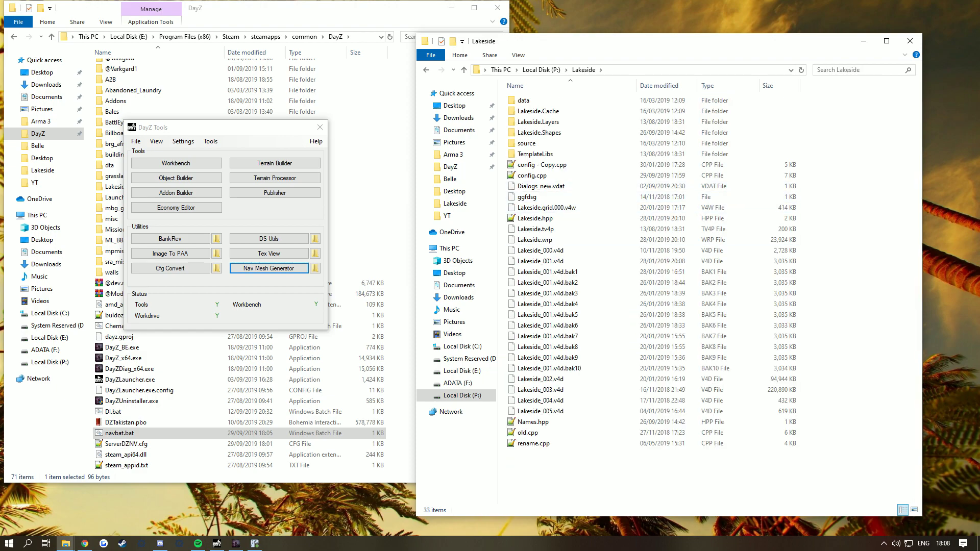
key(ctrl+v)
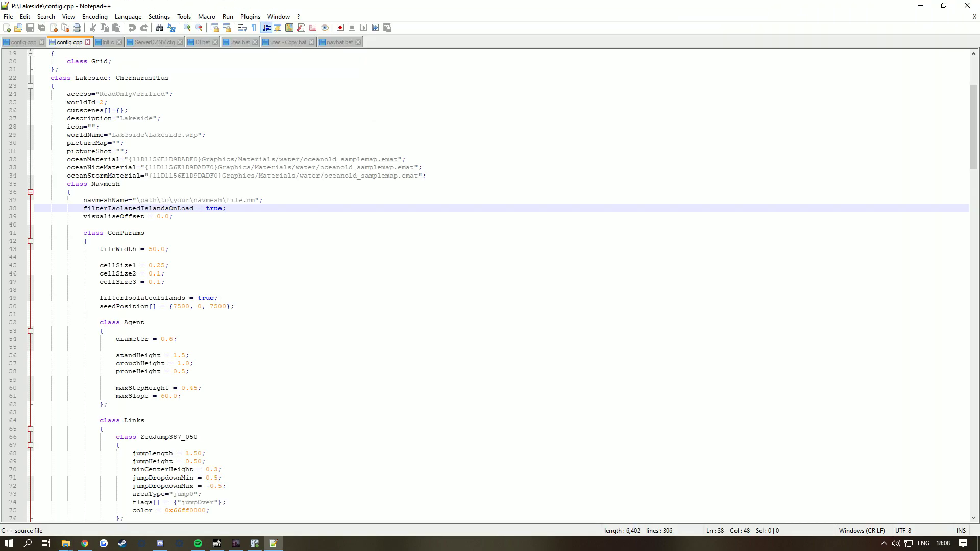
Step: Rewrite line 37's \path\to\your\navmesh\file.nm as Lakeside\navmesh.nm and save config.cpp
click(136, 200)
drag(136, 200, 190, 200)
text(Lakeside)
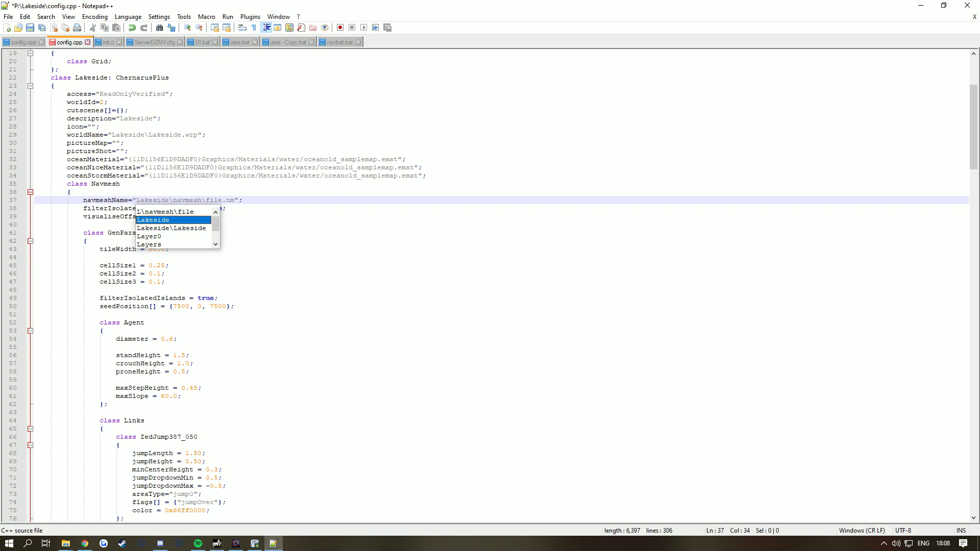
drag(202, 200, 169, 200)
key(BackSpace)
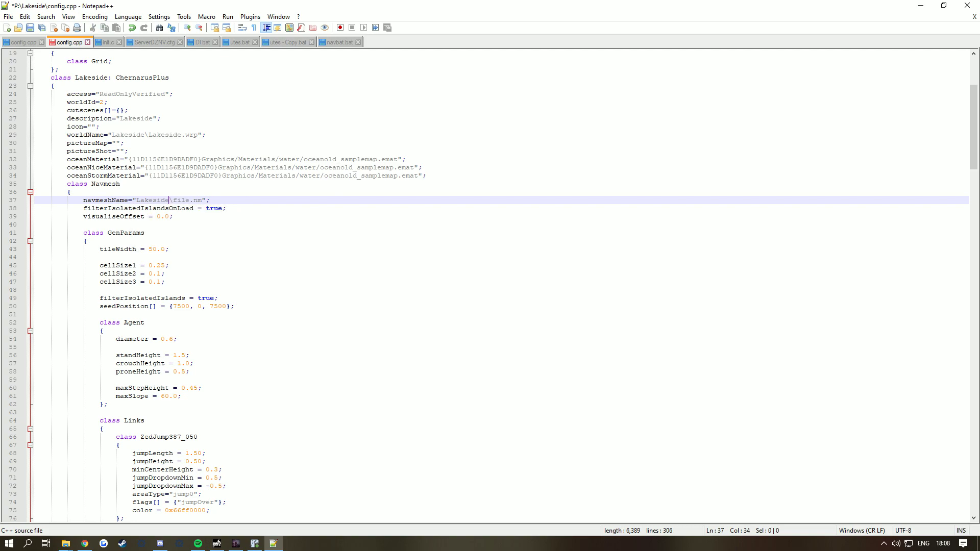
key(Right)
key(shift+Right)
key(shift+Right)
key(shift+Right)
key(shift+Right)
text(navmesh)
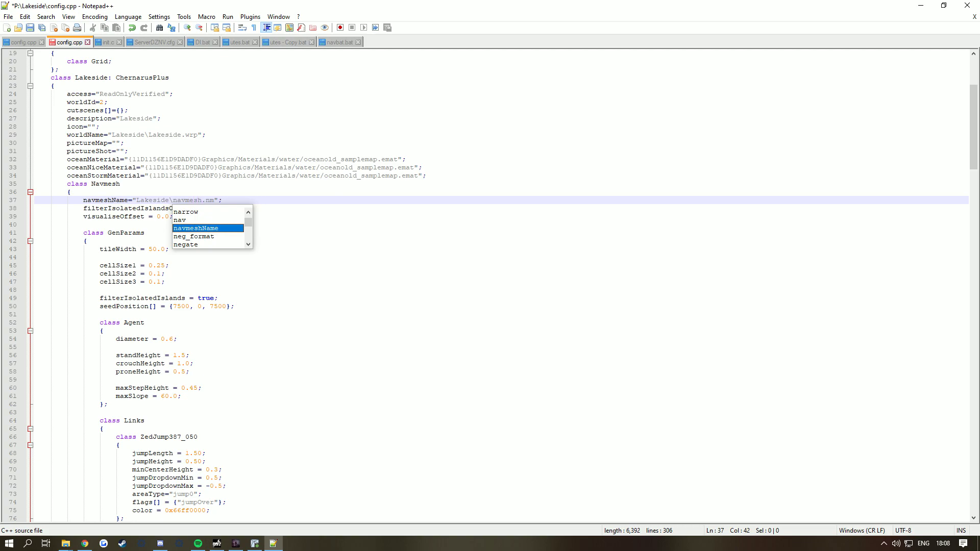
key(ctrl+s)
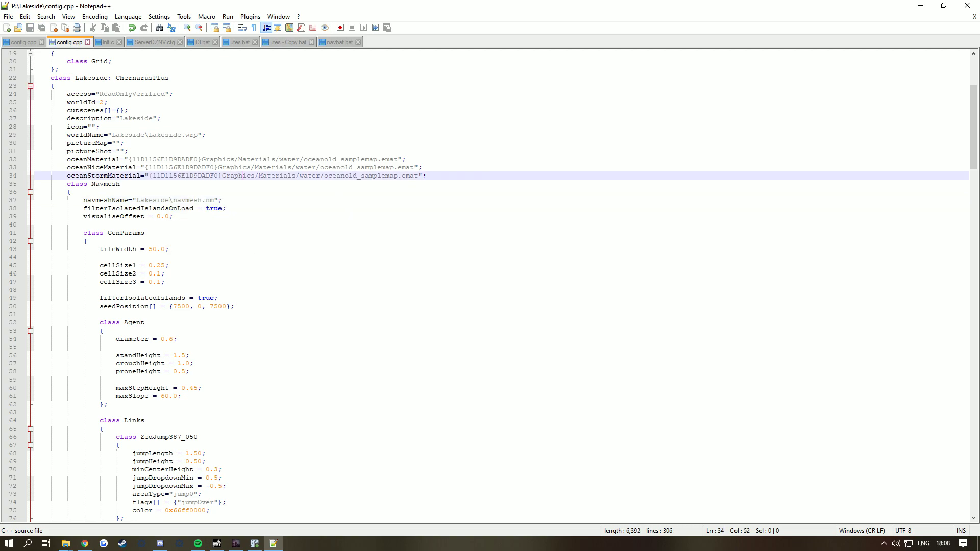